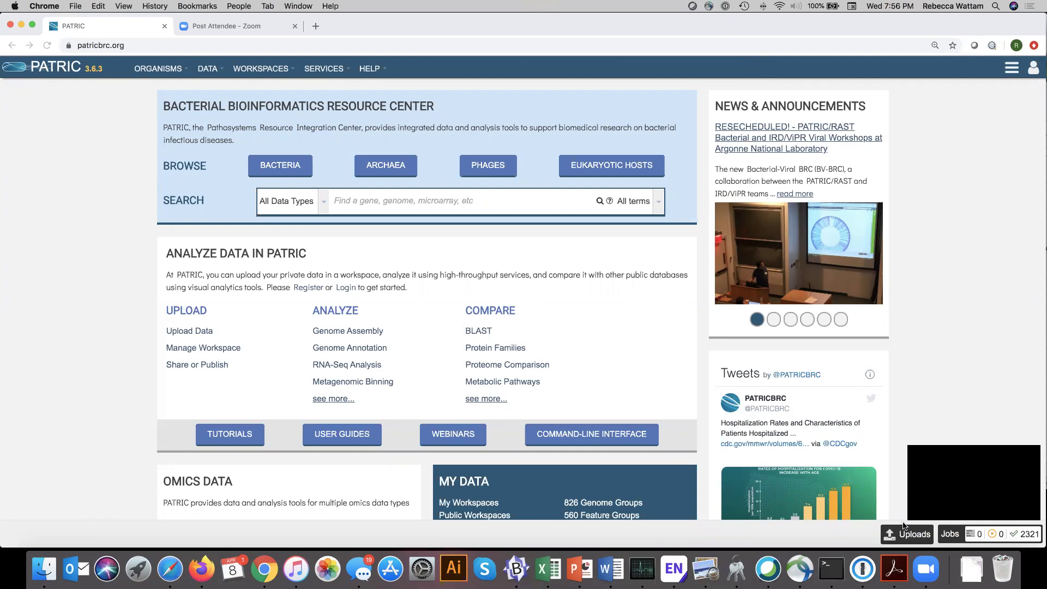
Step: View the result files of the completed klab genome assembly job, and return to the home page
left_click(950, 537)
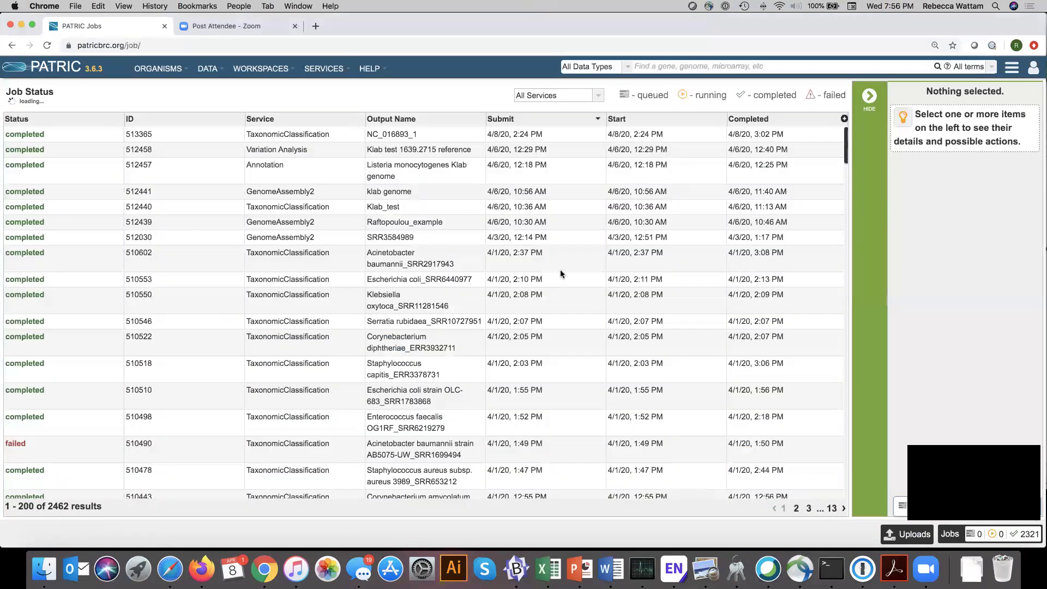
left_click(389, 193)
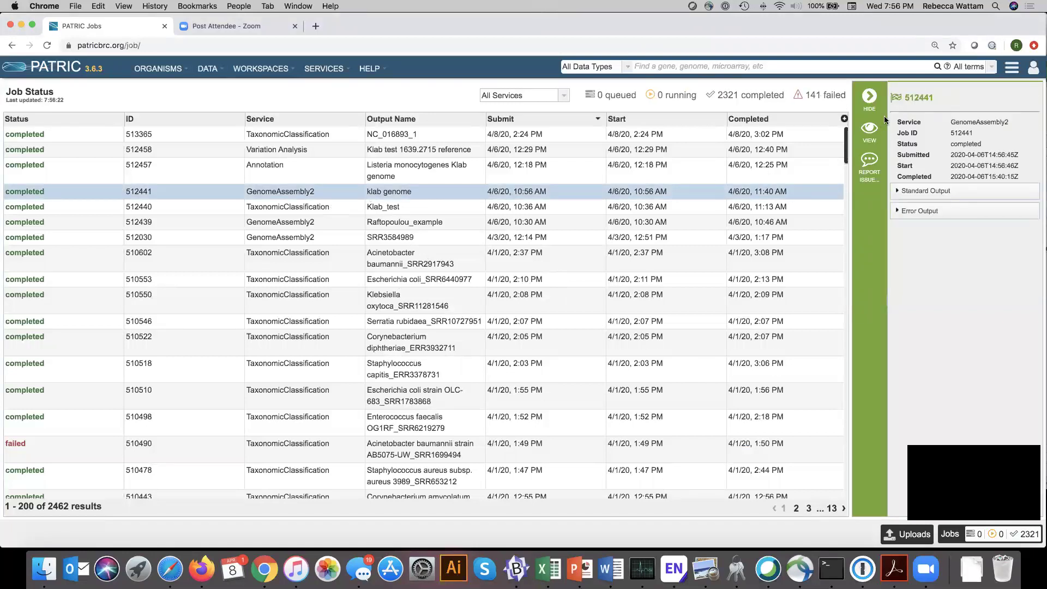
left_click(870, 130)
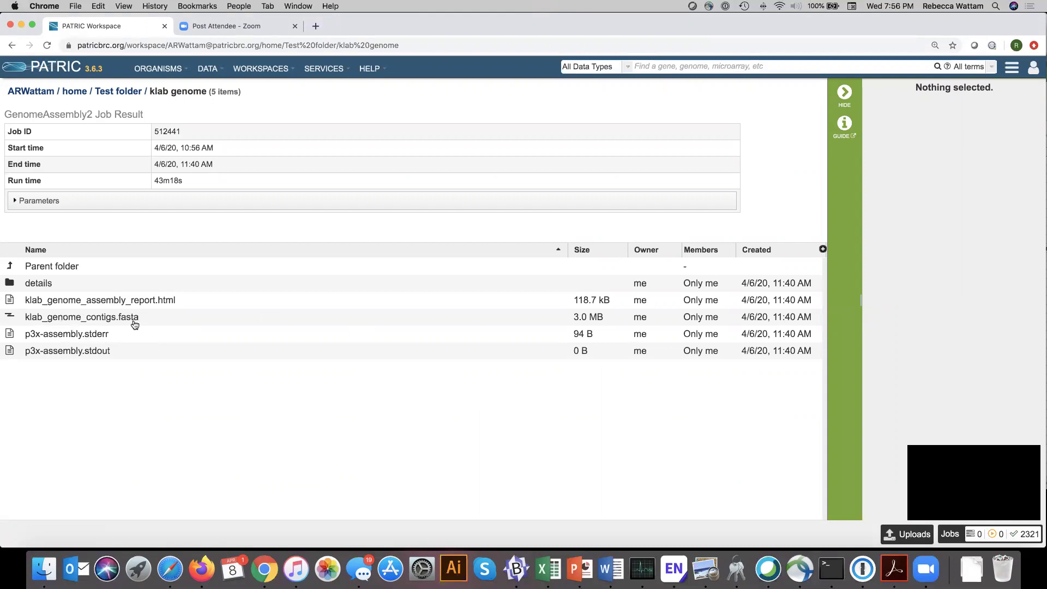
left_click(55, 67)
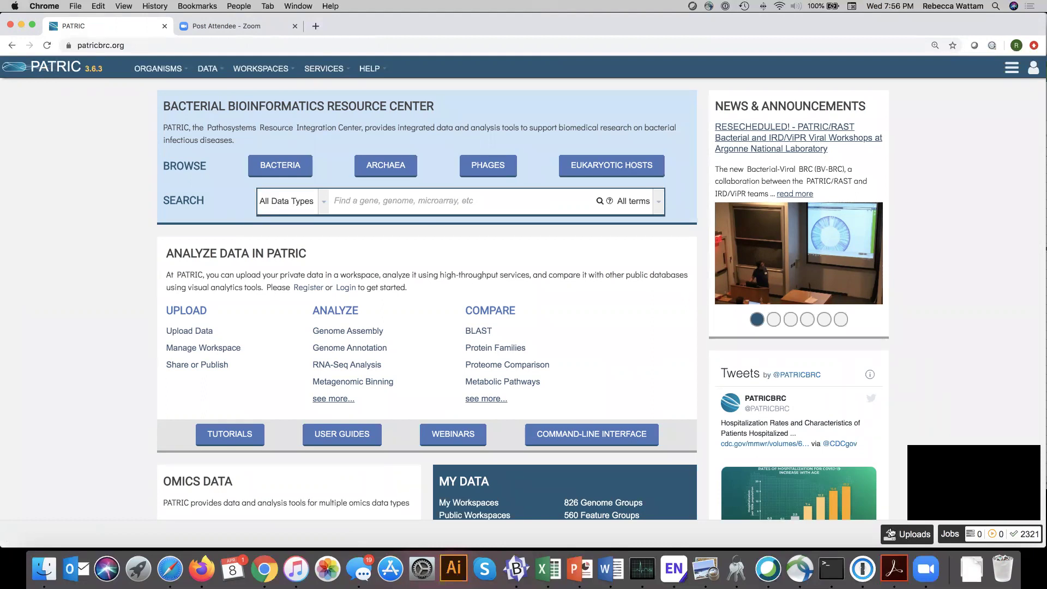
Step: Look over the upload status, workspace options and Genome Annotation service form, and return to the home page
mouse_move(915, 536)
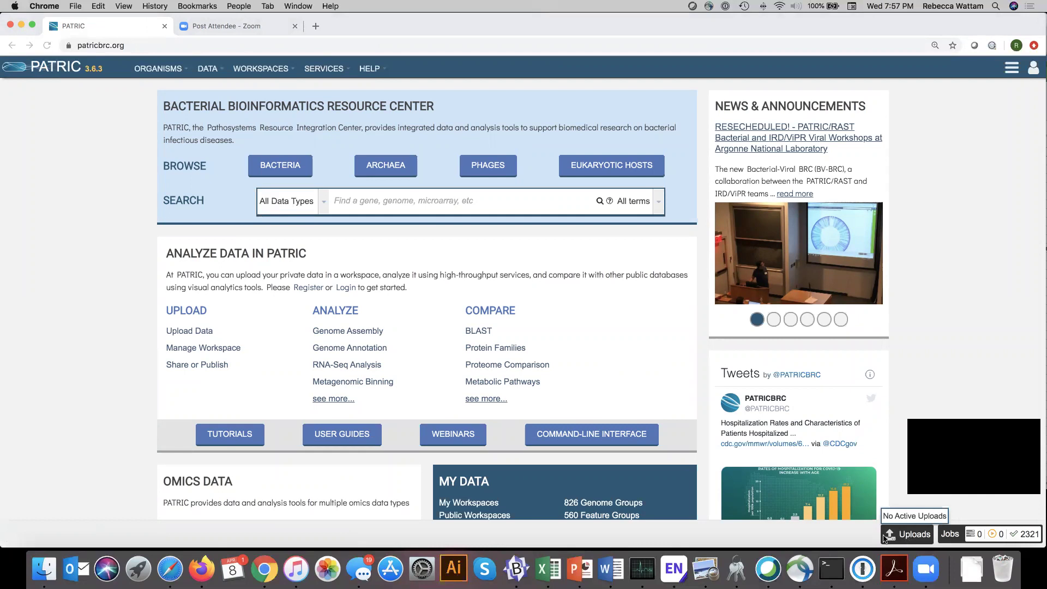
left_click(259, 70)
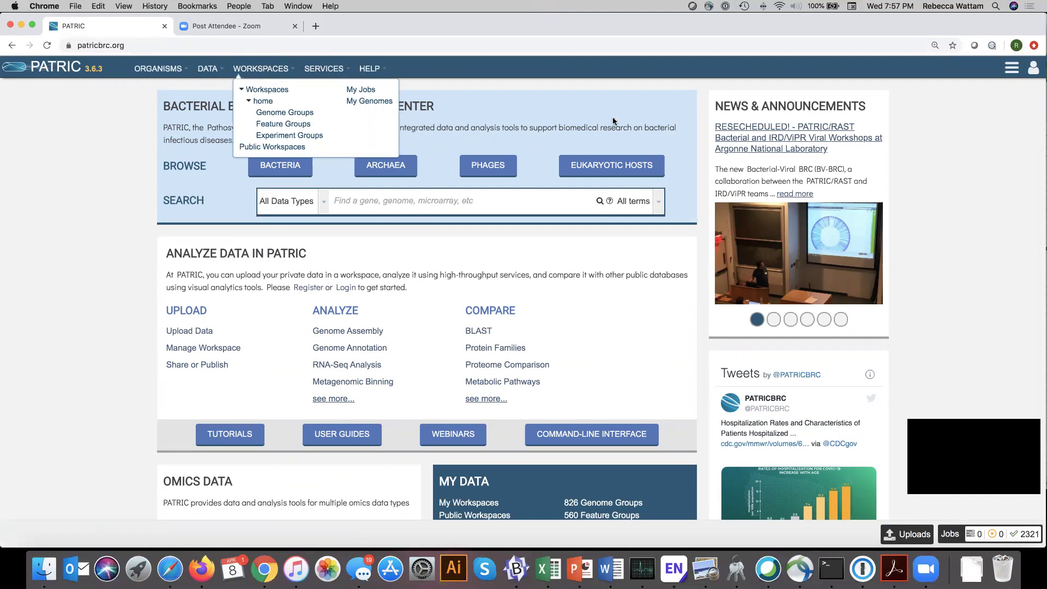
left_click(597, 111)
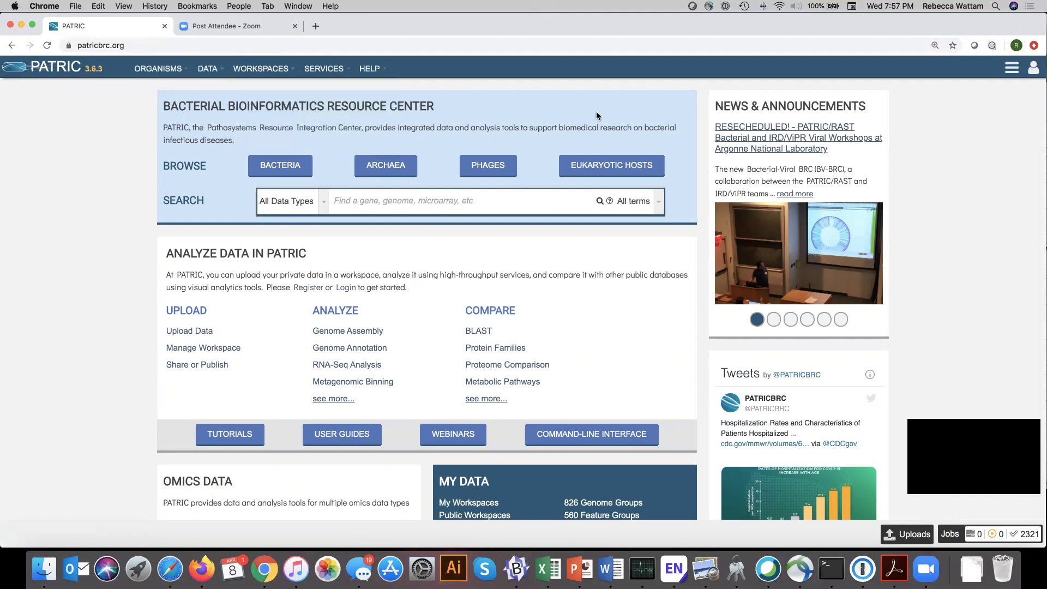
left_click(338, 69)
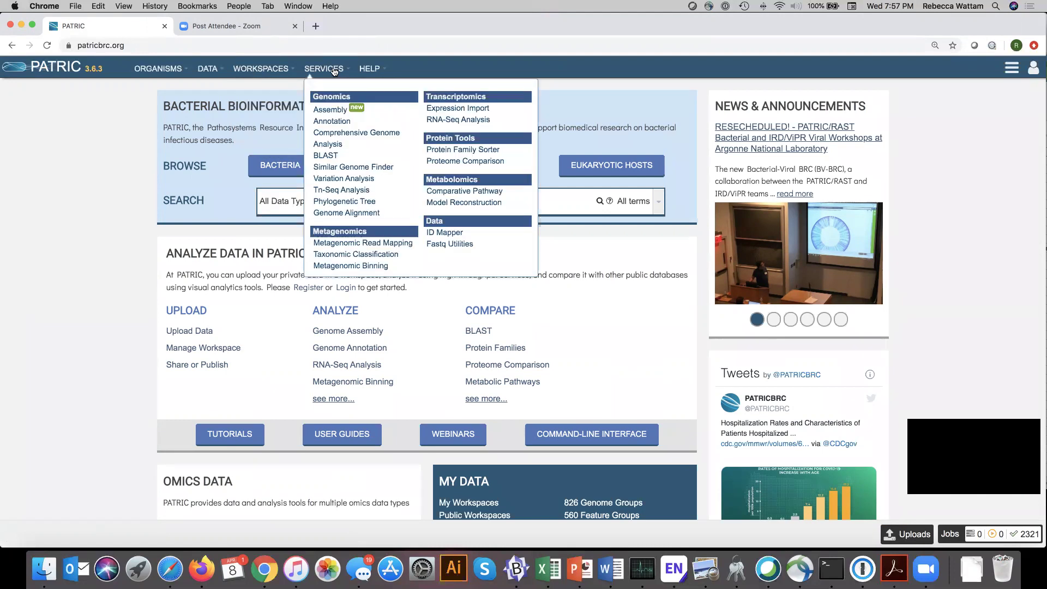
left_click(320, 125)
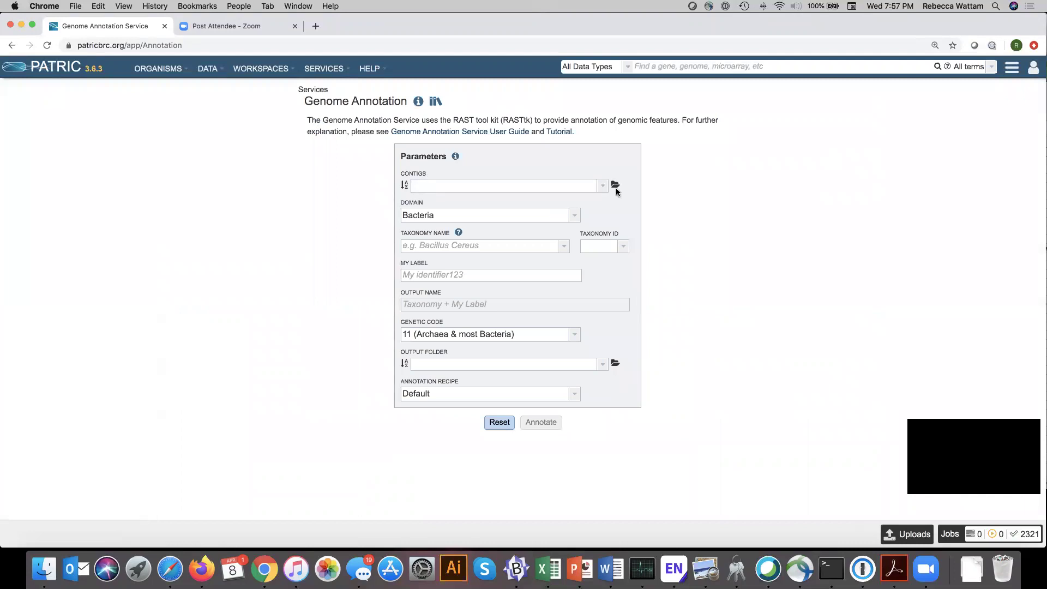
left_click(62, 66)
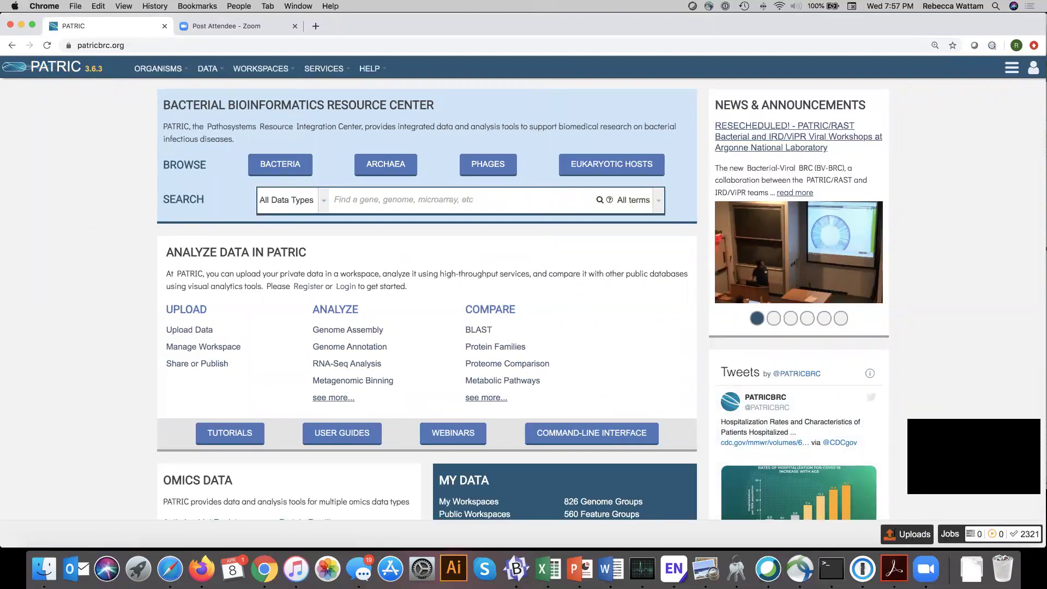
Step: Start a file upload of type Contigs with file selection restricted to the common extensions for that type
left_click(890, 537)
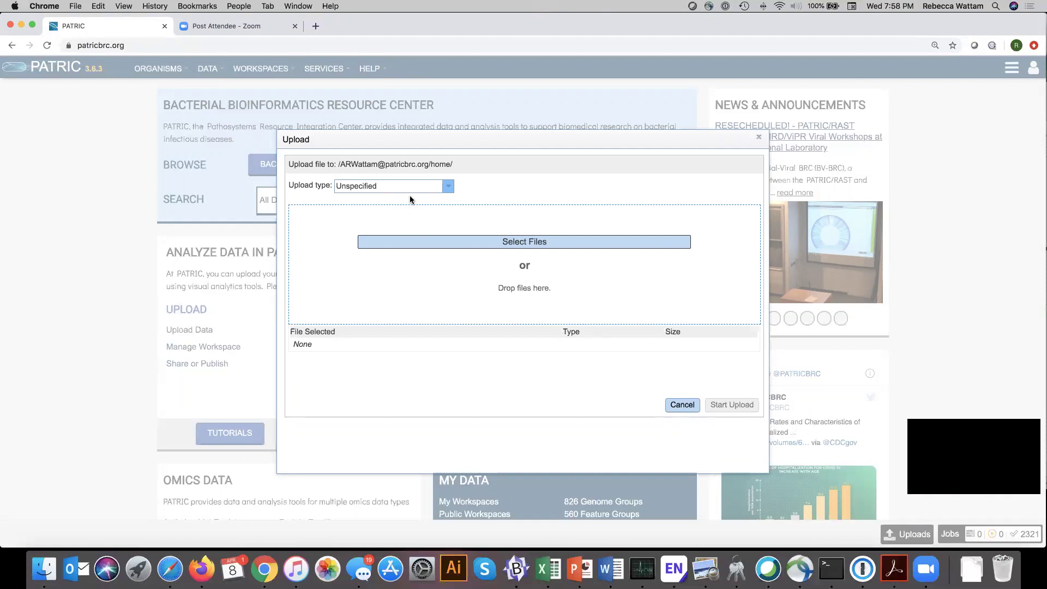
left_click(448, 187)
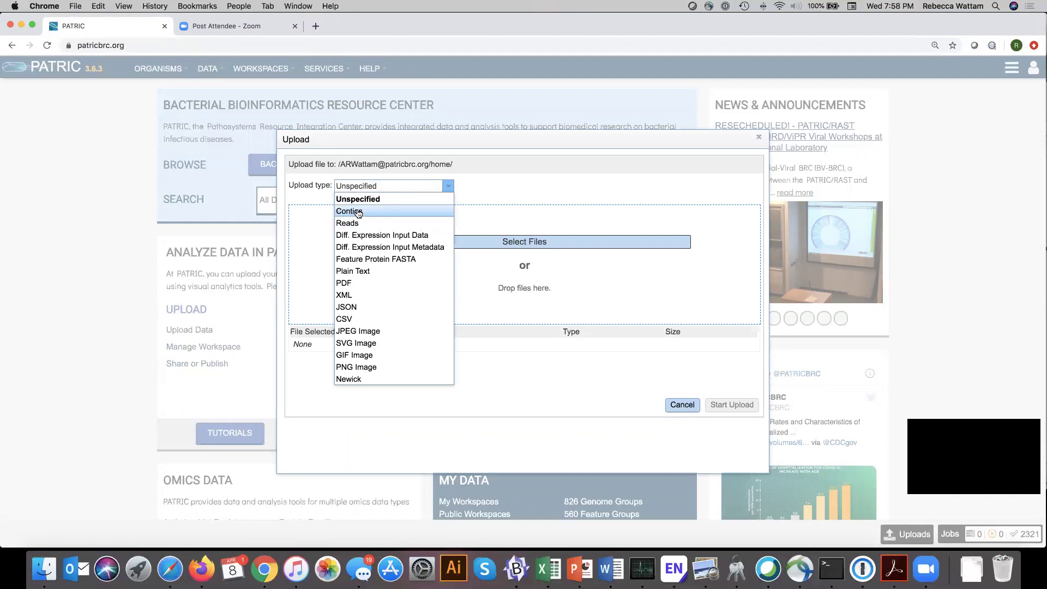
left_click(359, 214)
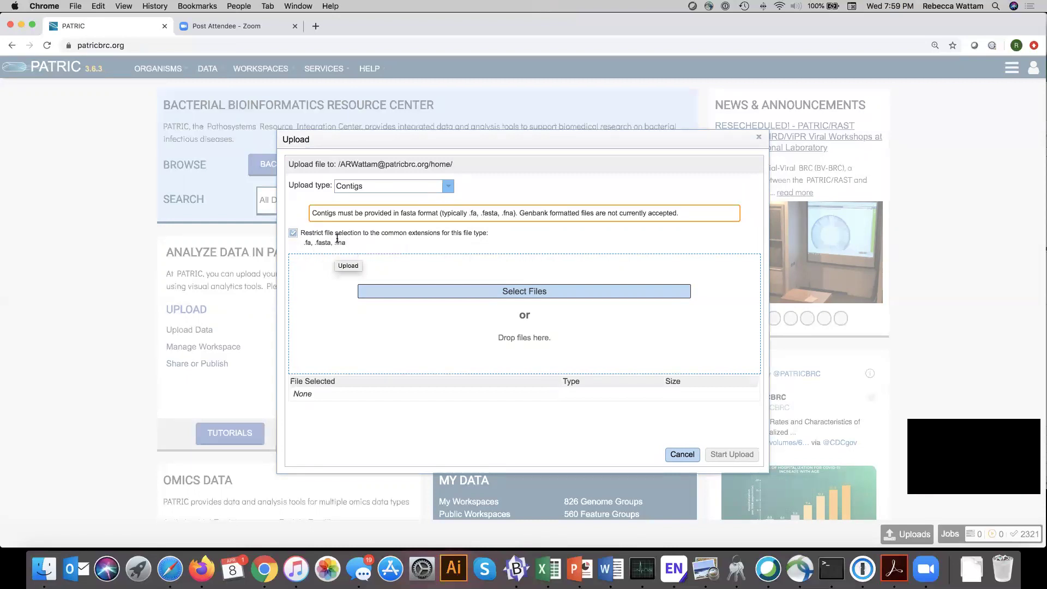
left_click(292, 235)
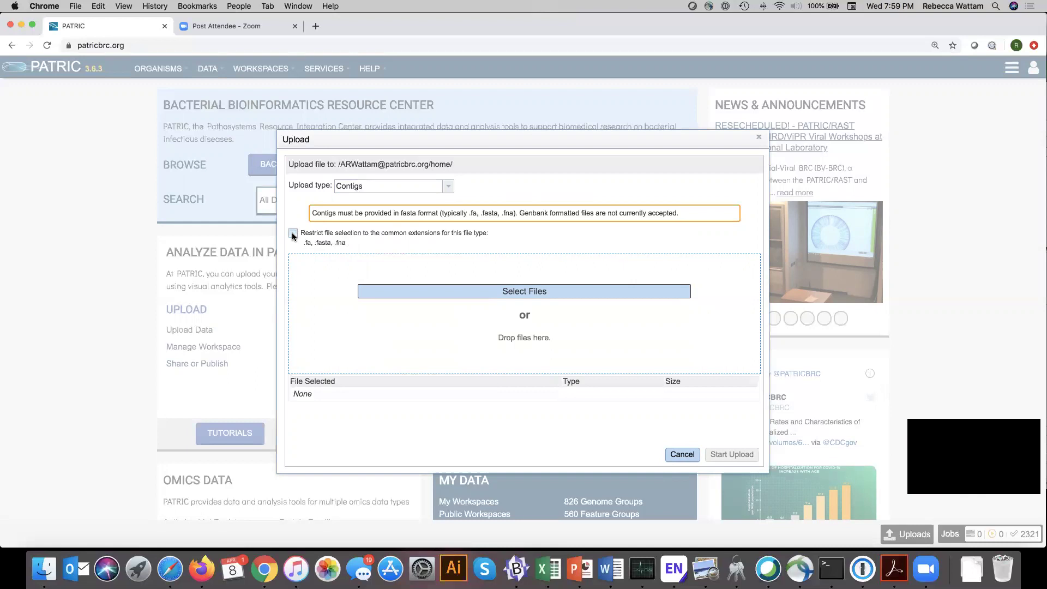
left_click(293, 235)
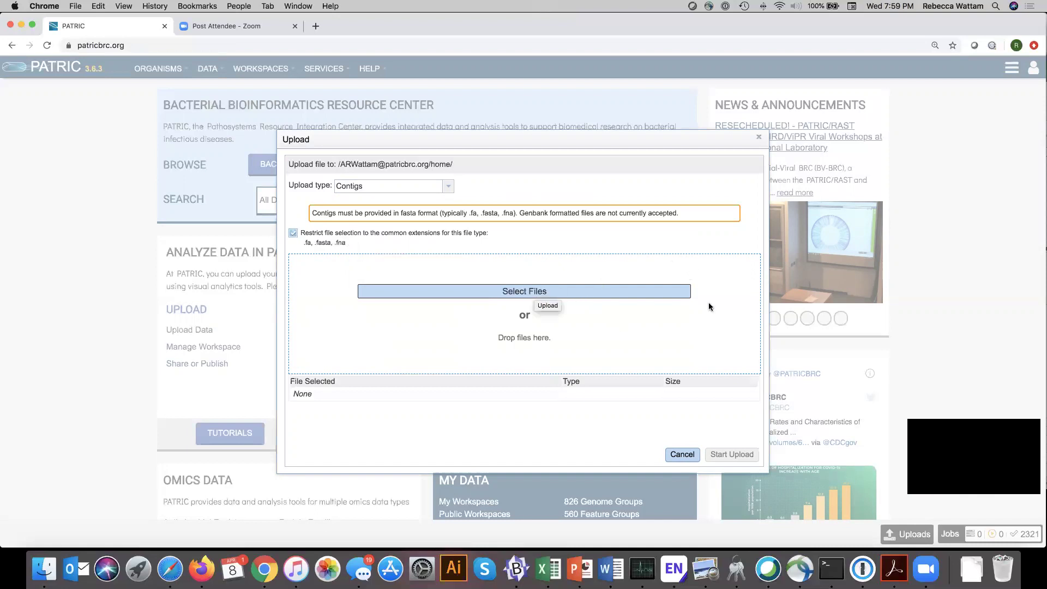
Step: Upload NC_016893dot1.fasta from the Downloads folder to the home workspace and check the upload's progress
left_click(518, 294)
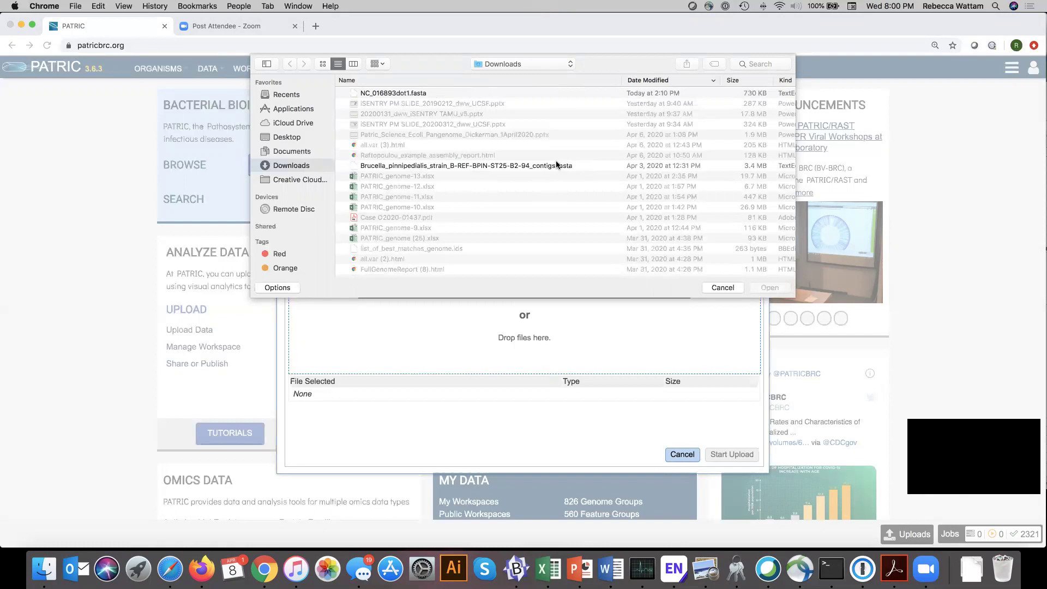
left_click(398, 93)
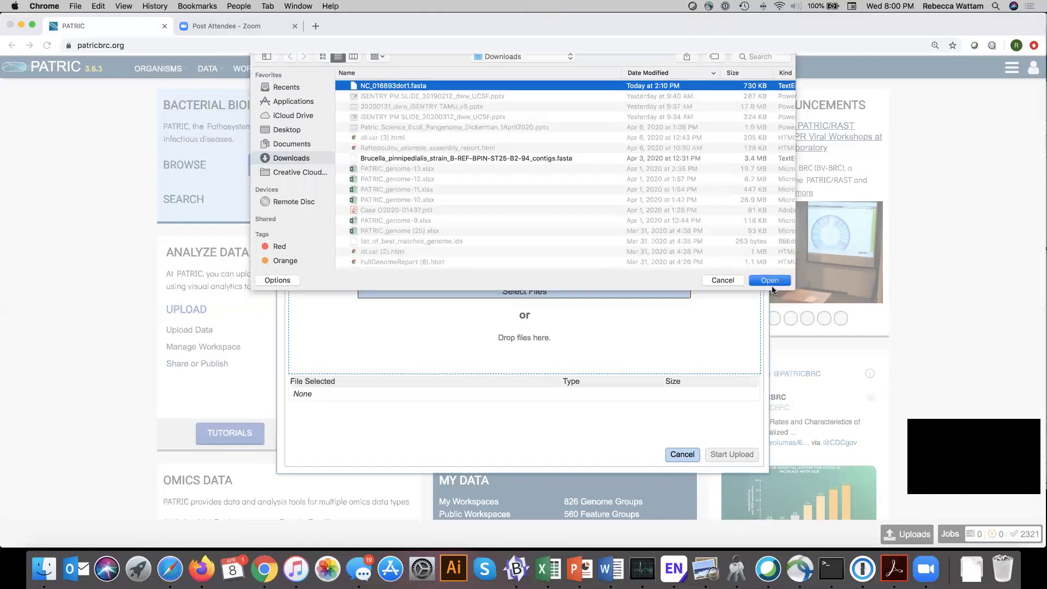
left_click(770, 283)
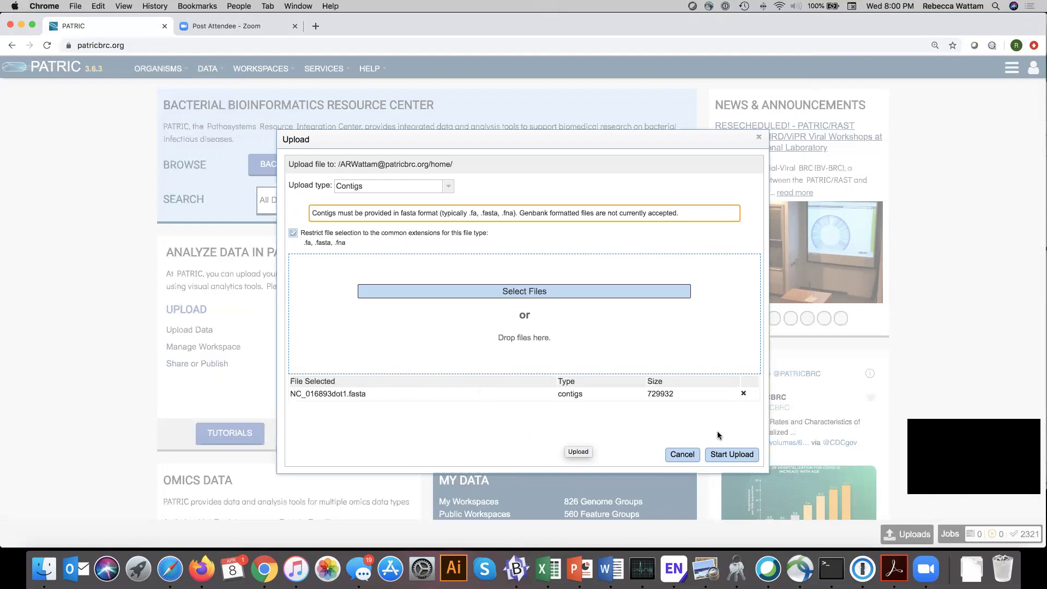
left_click(736, 458)
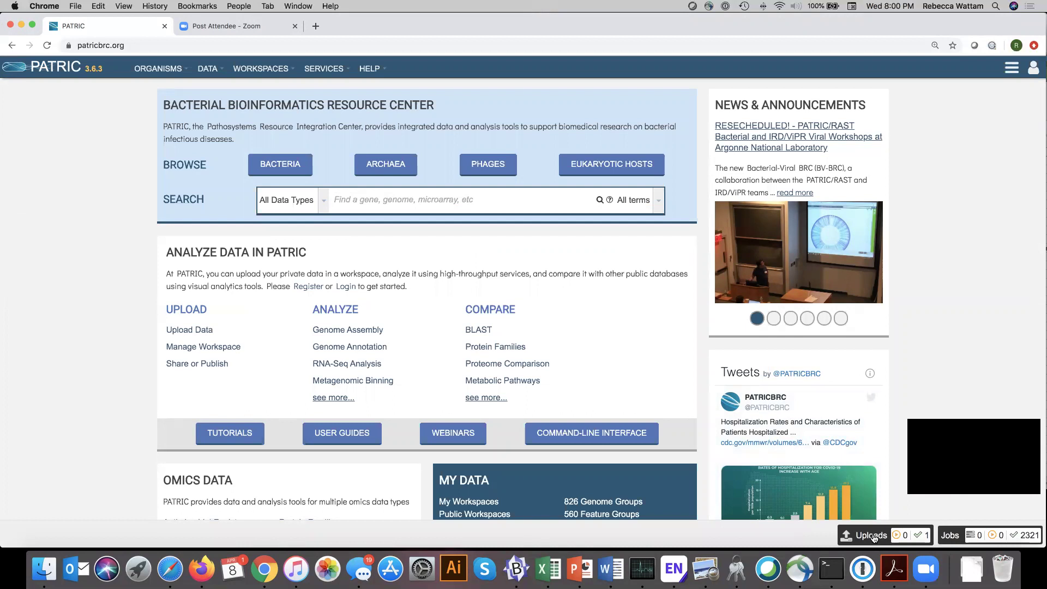
mouse_move(873, 538)
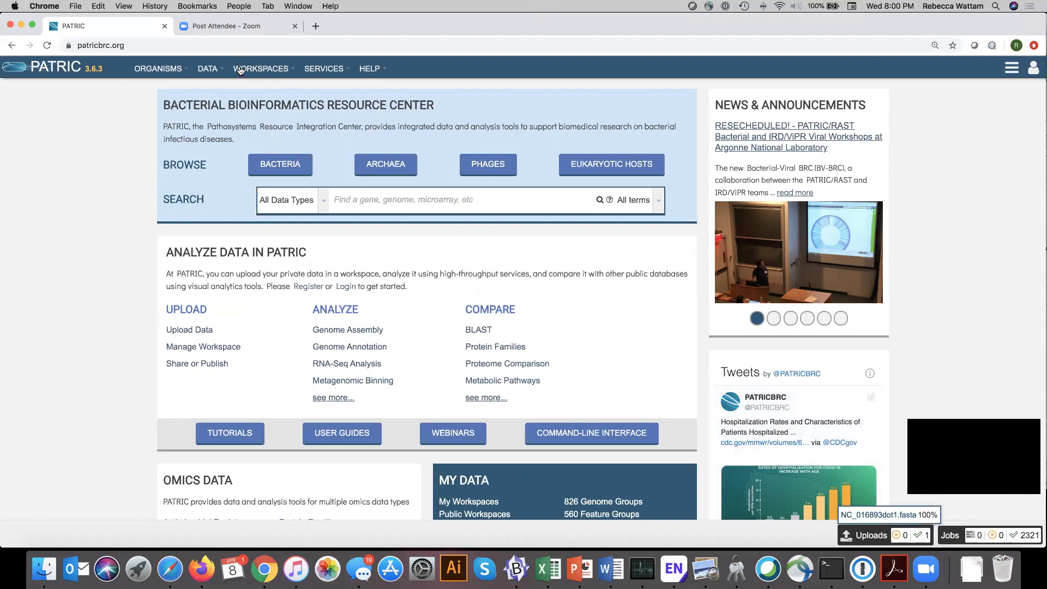
Step: Create a new folder named "A contig folder" in the home workspace
left_click(272, 69)
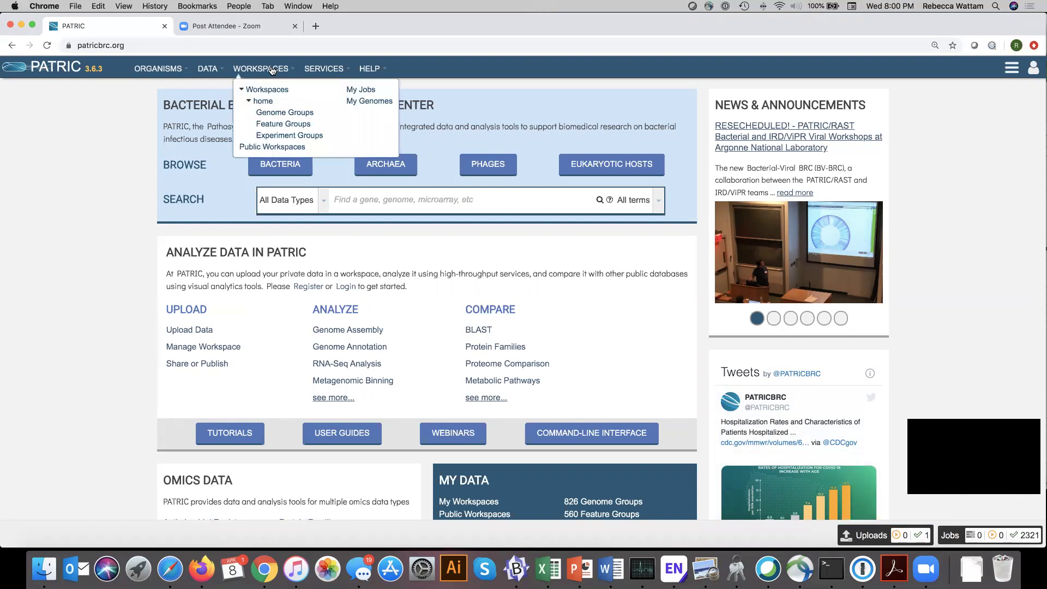
left_click(270, 102)
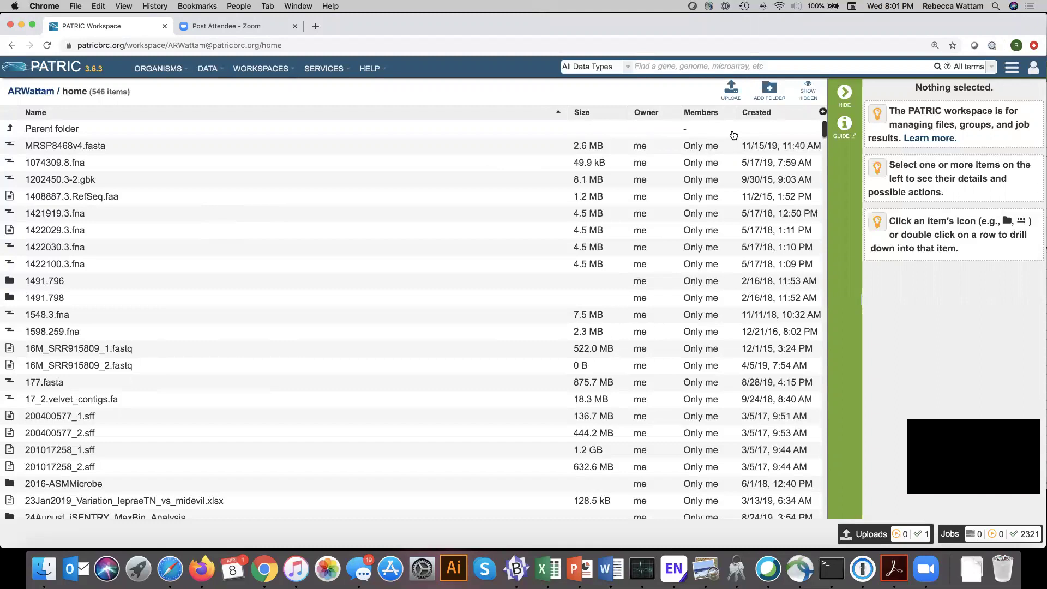
left_click(772, 91)
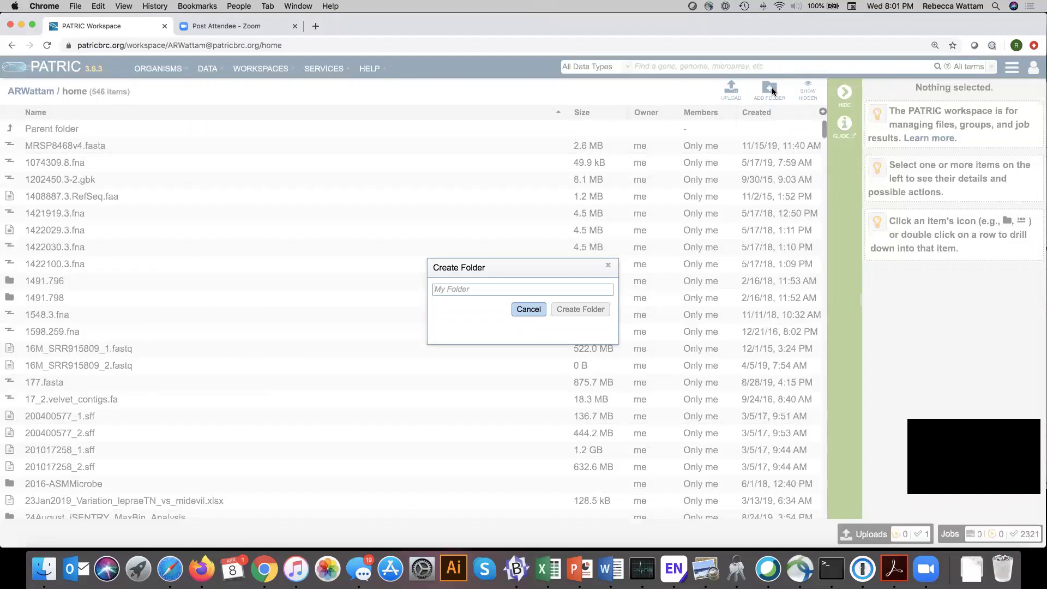
type("A contig ")
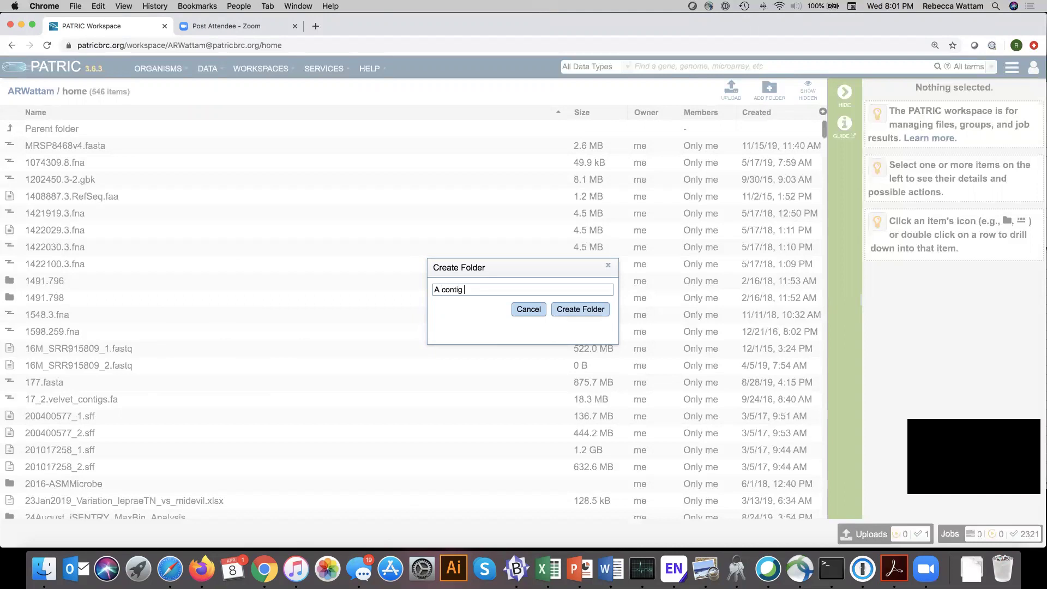
type("folder")
left_click(588, 310)
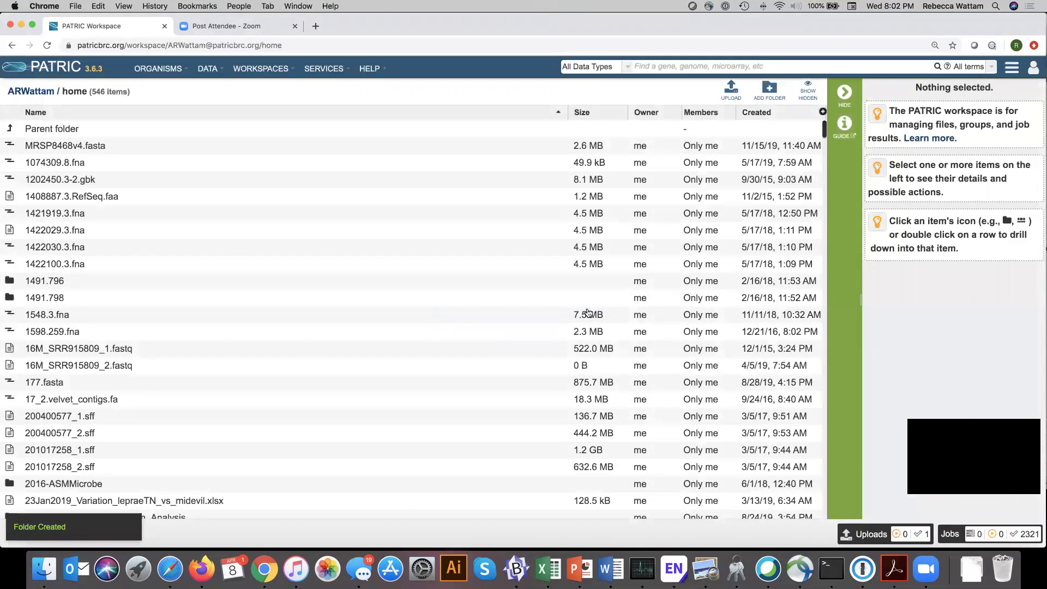
Step: Find "A contig folder" in the home workspace listing and open it
scroll(325, 302, "down", 6)
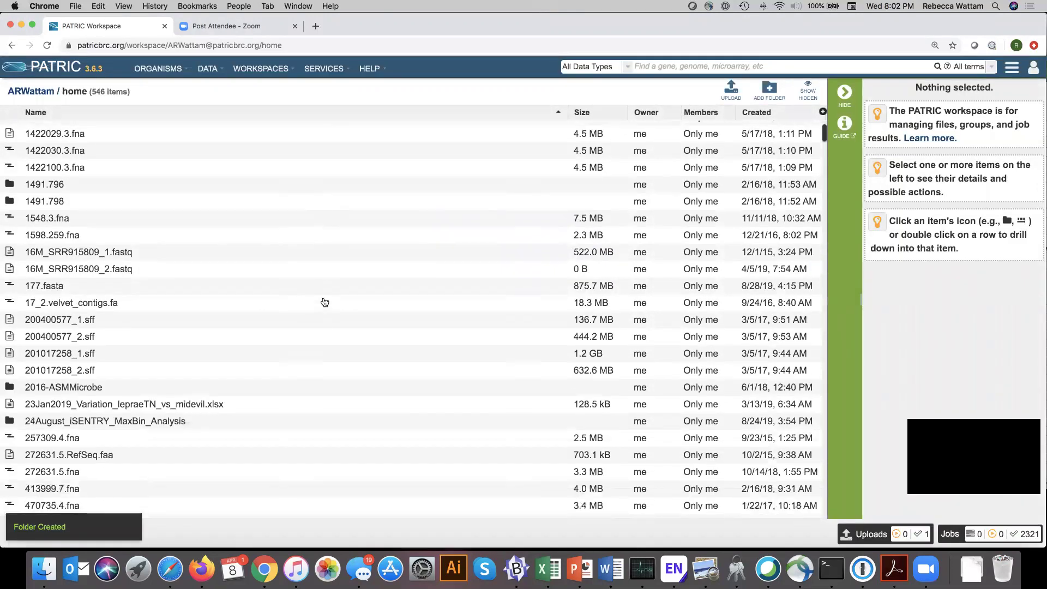
scroll(325, 302, "down", 10)
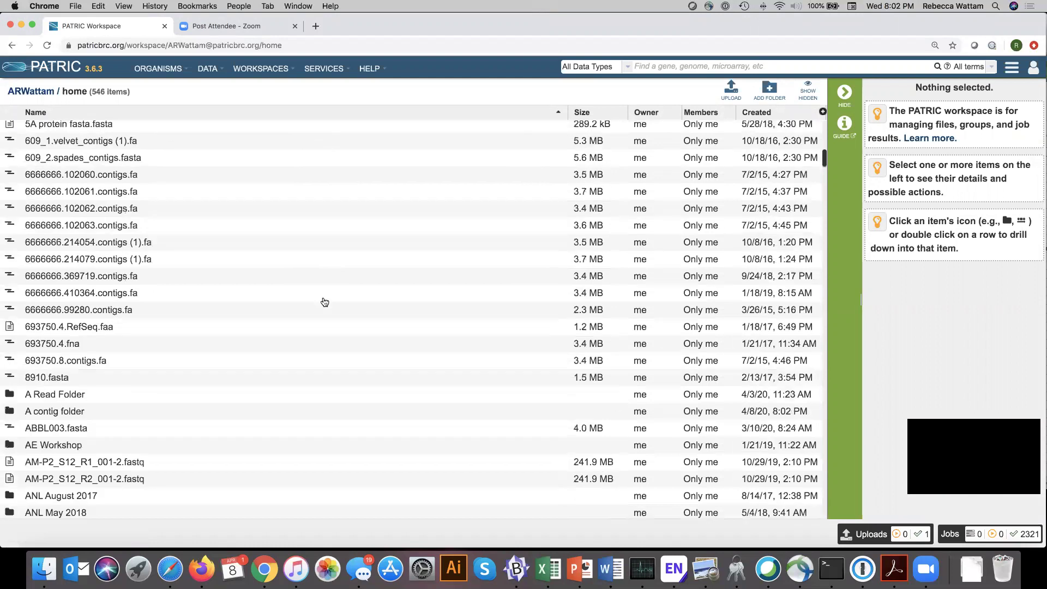
scroll(325, 302, "down", 4)
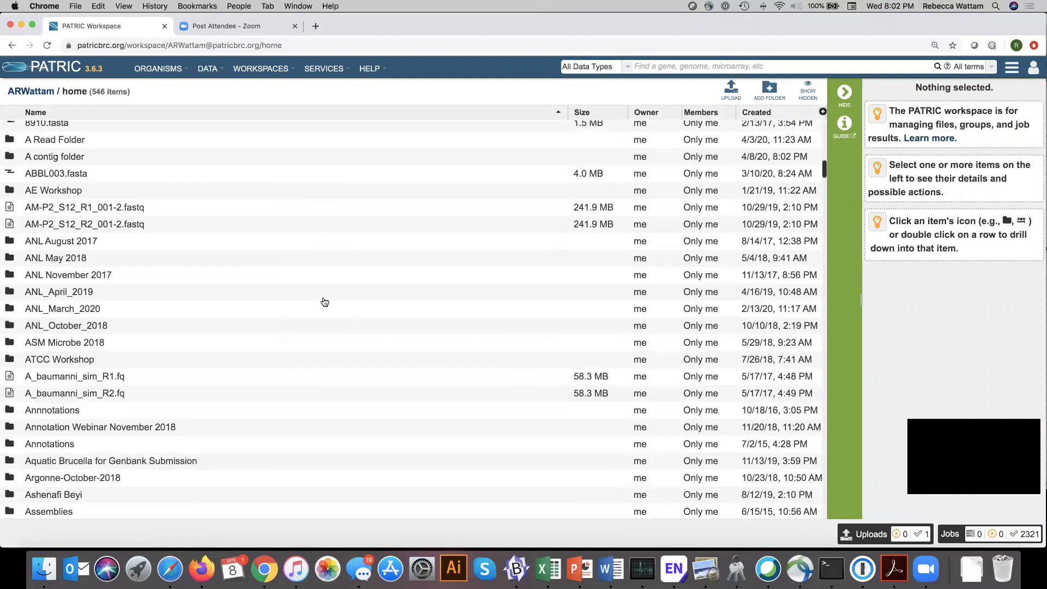
scroll(324, 303, "down", 1)
scroll(322, 299, "up", 3)
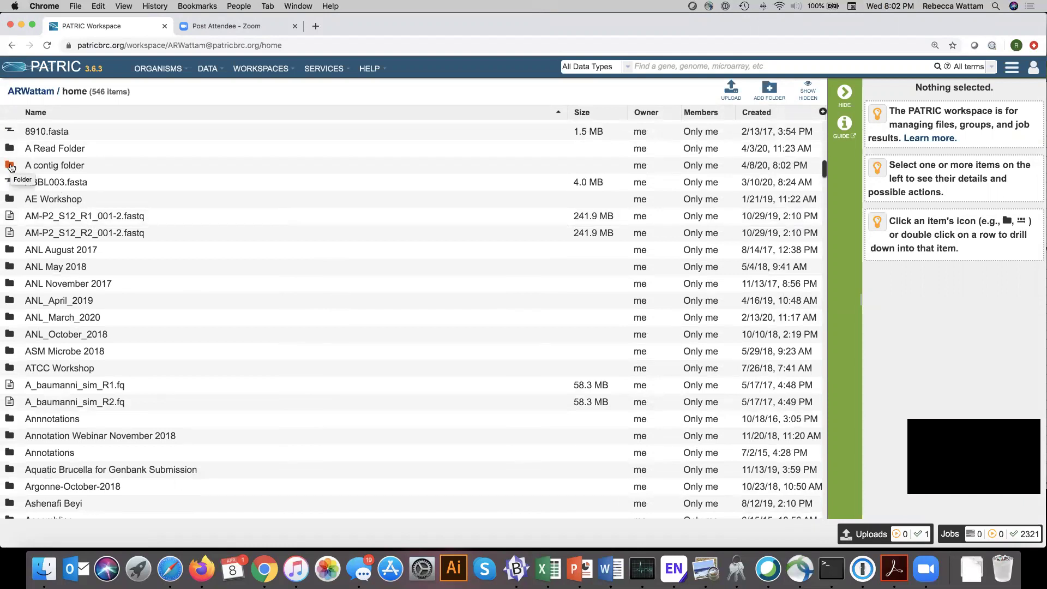
left_click(11, 167)
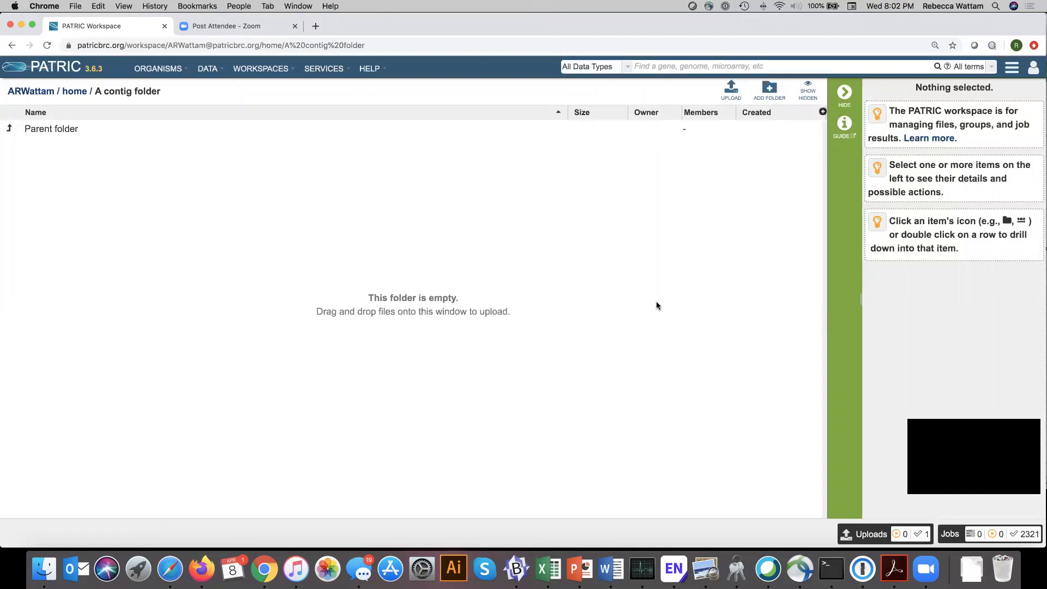
Step: Start an upload into "A contig folder" and choose NC_016893dot1.fasta and Brucella_pinnipedialis_strain_B-REF-BPIN-ST25-B2-94_contigs.fasta from Downloads, leaving the upload type Unspecified
left_click(729, 97)
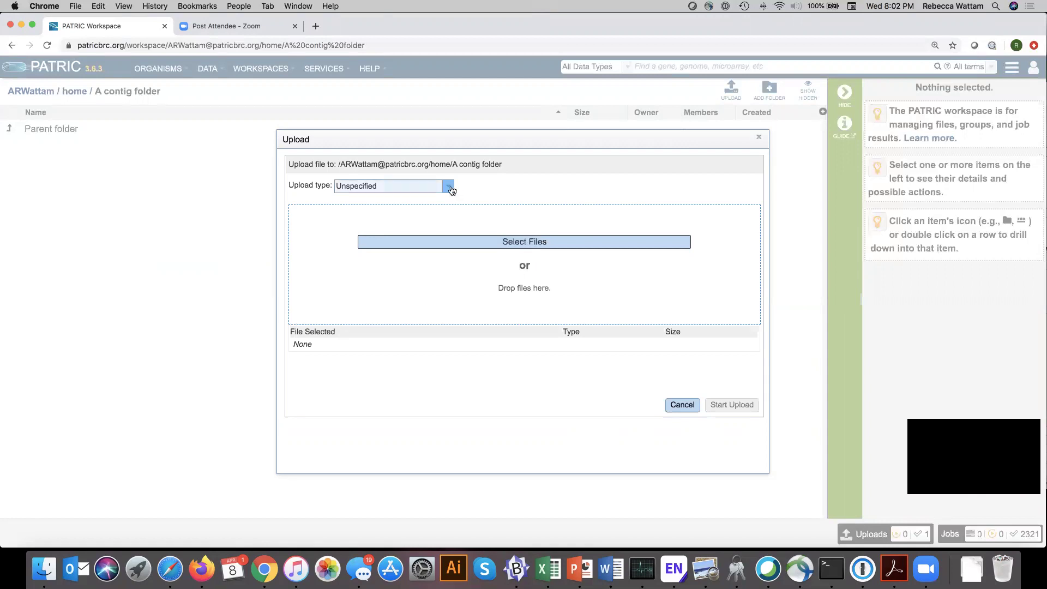
left_click(525, 243)
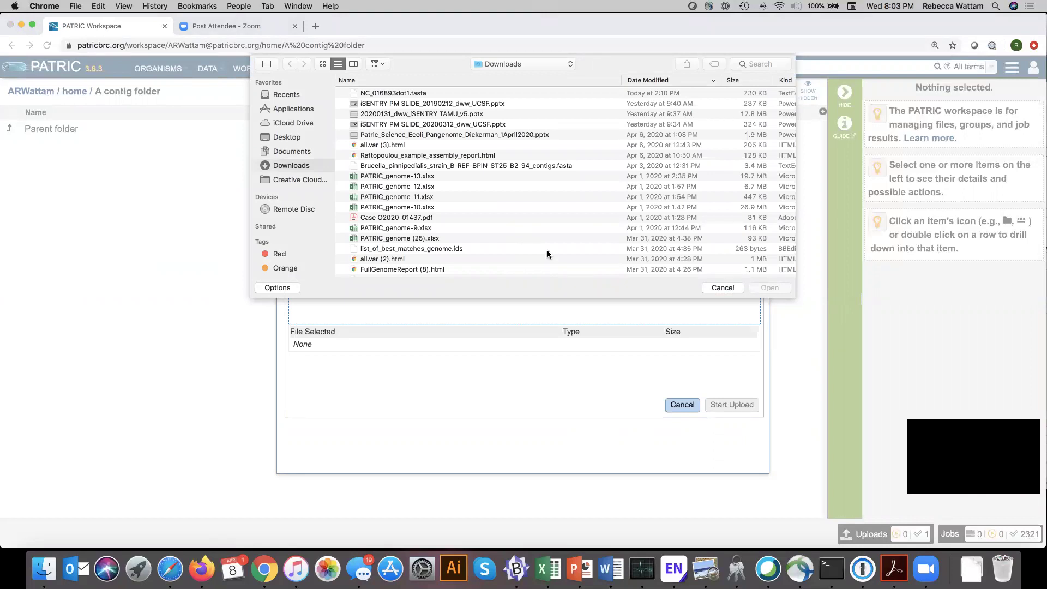
left_click(439, 94)
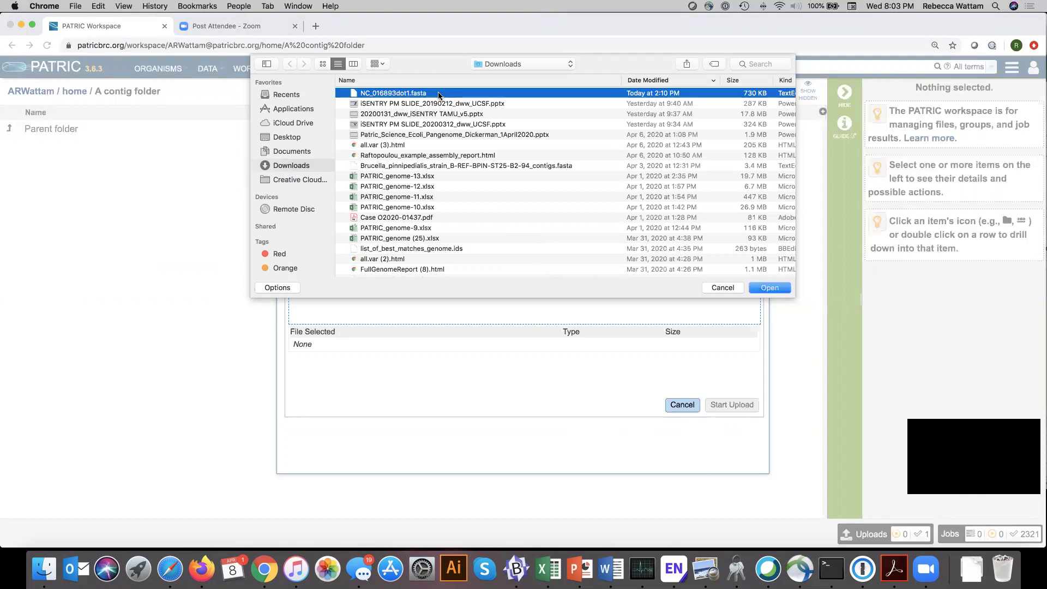
right_click(547, 169)
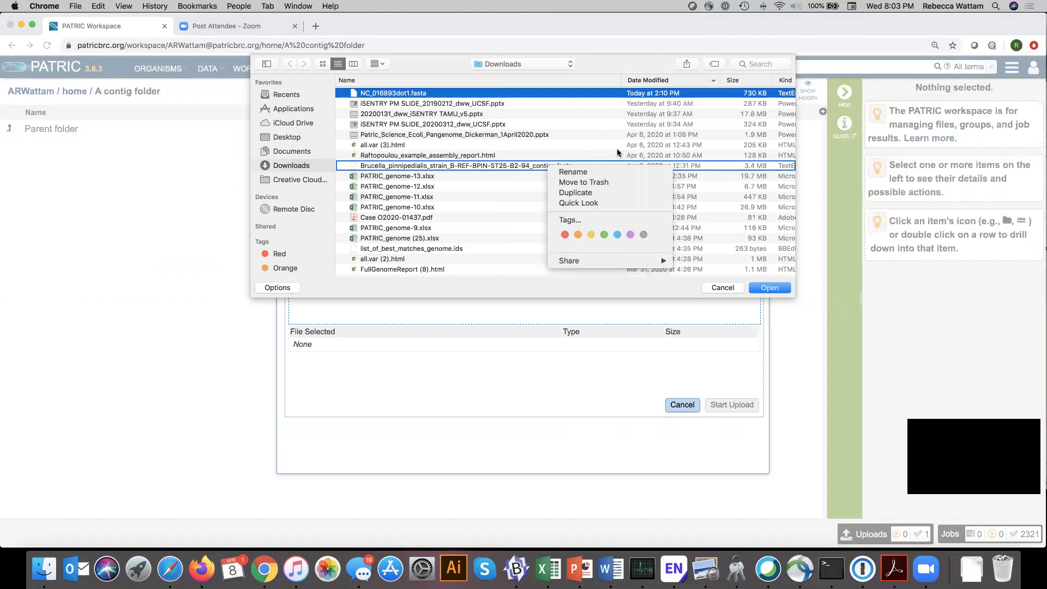
left_click(577, 162)
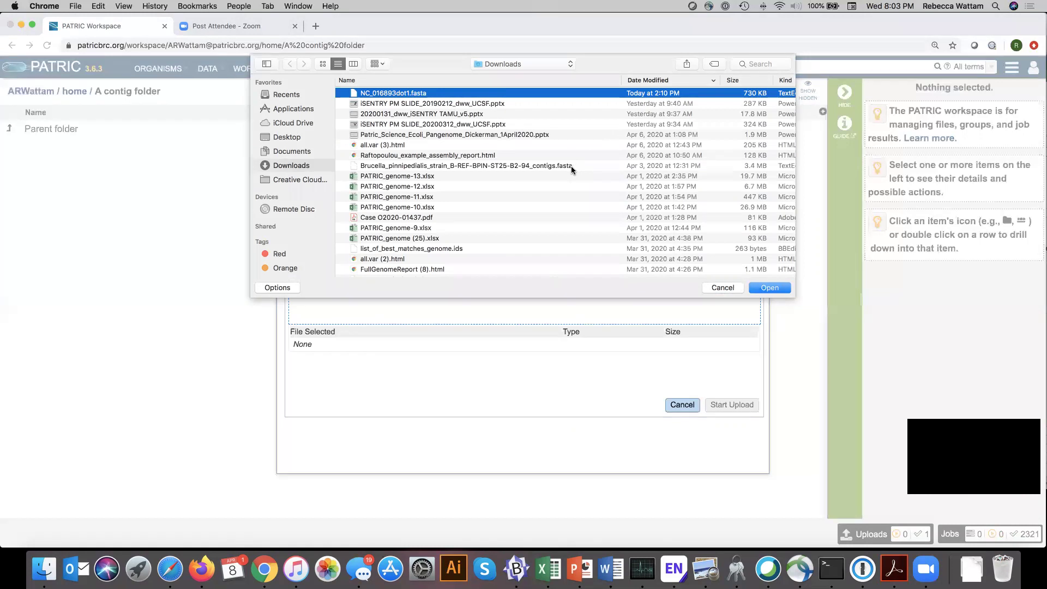
left_click(571, 166, "super")
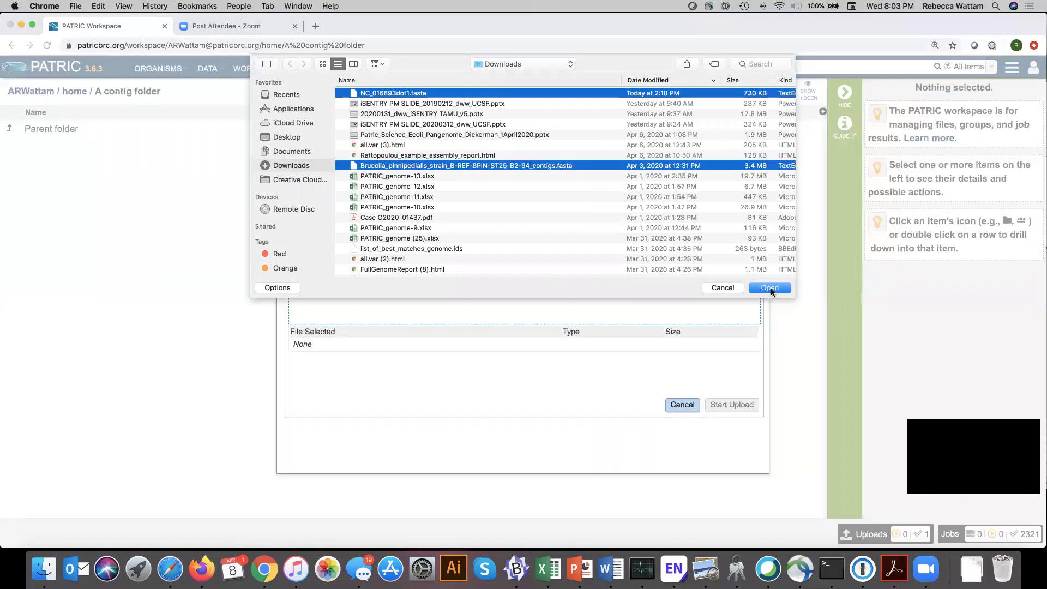
left_click(770, 288)
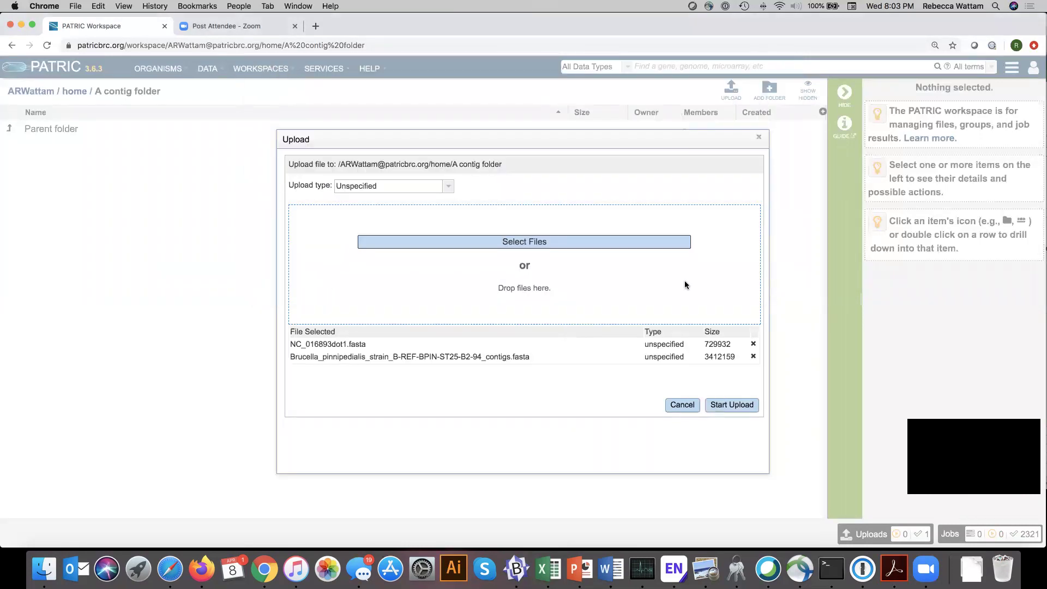
Step: Run the upload of the two chosen FASTA files and check their upload progress
left_click(733, 405)
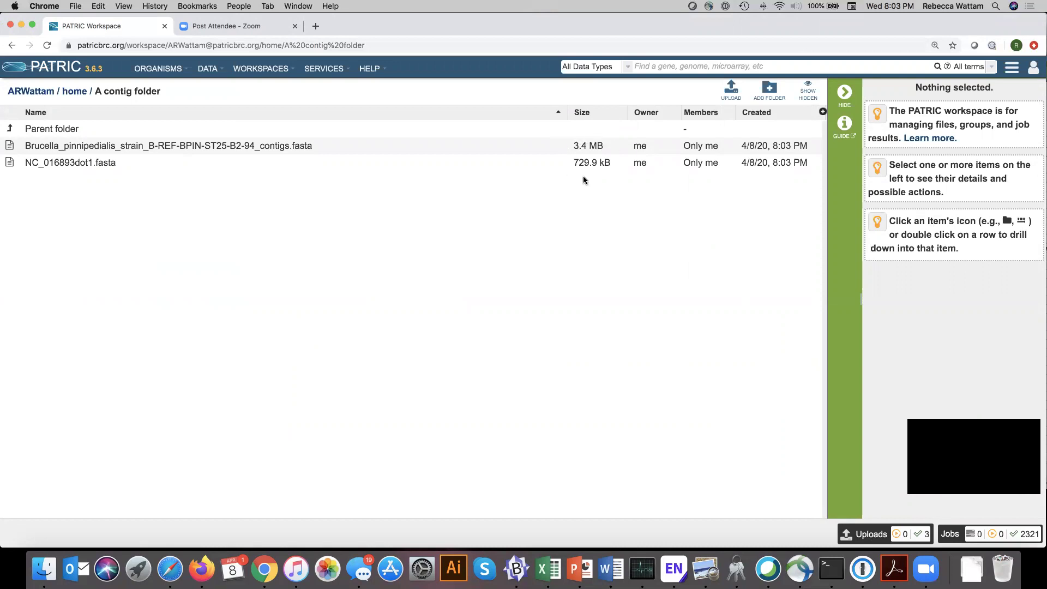
left_click(872, 535)
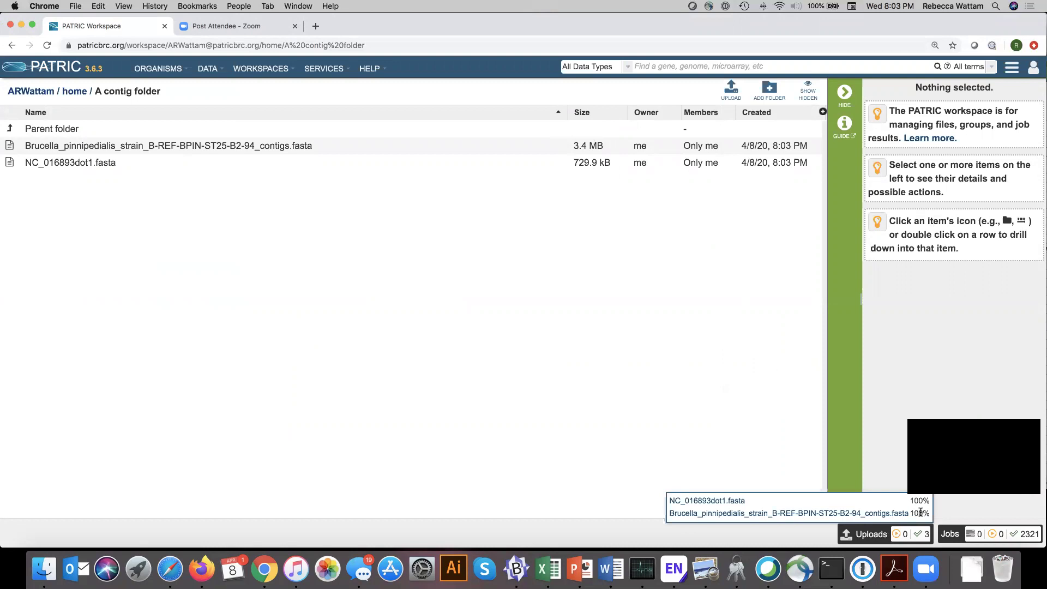
left_click(624, 326)
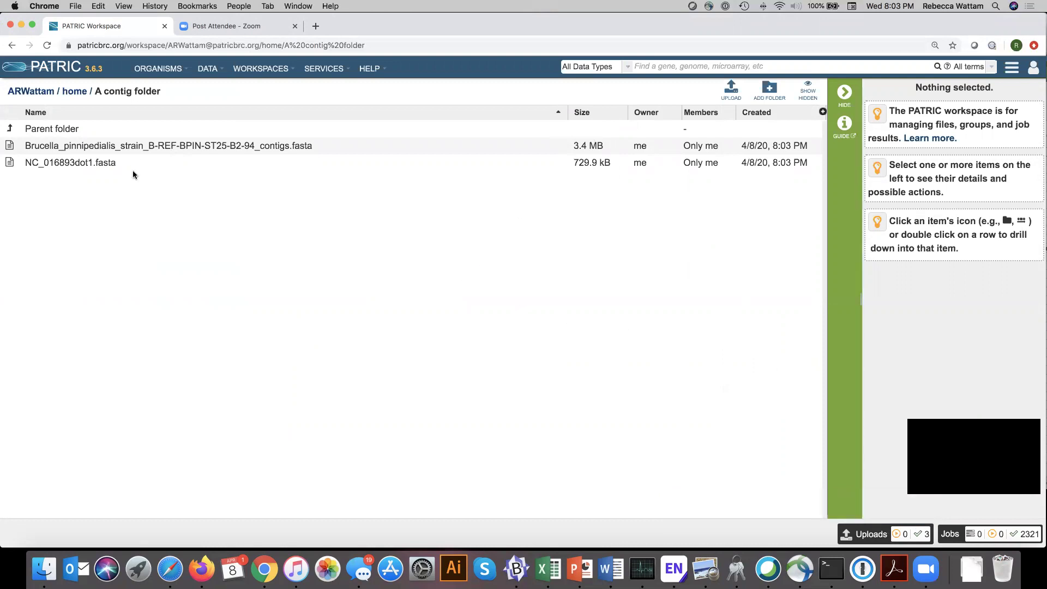
Step: Change the type of Brucella_pinnipedialis_strain_B-REF-BPIN-ST25-B2-94_contigs.fasta to contigs and save it
left_click(329, 150)
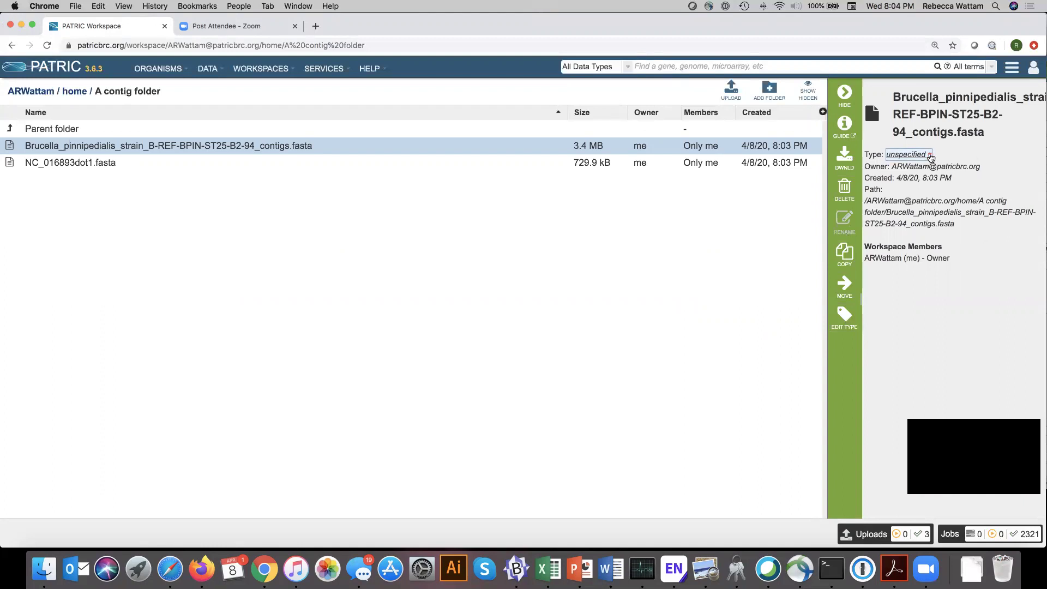
left_click(931, 158)
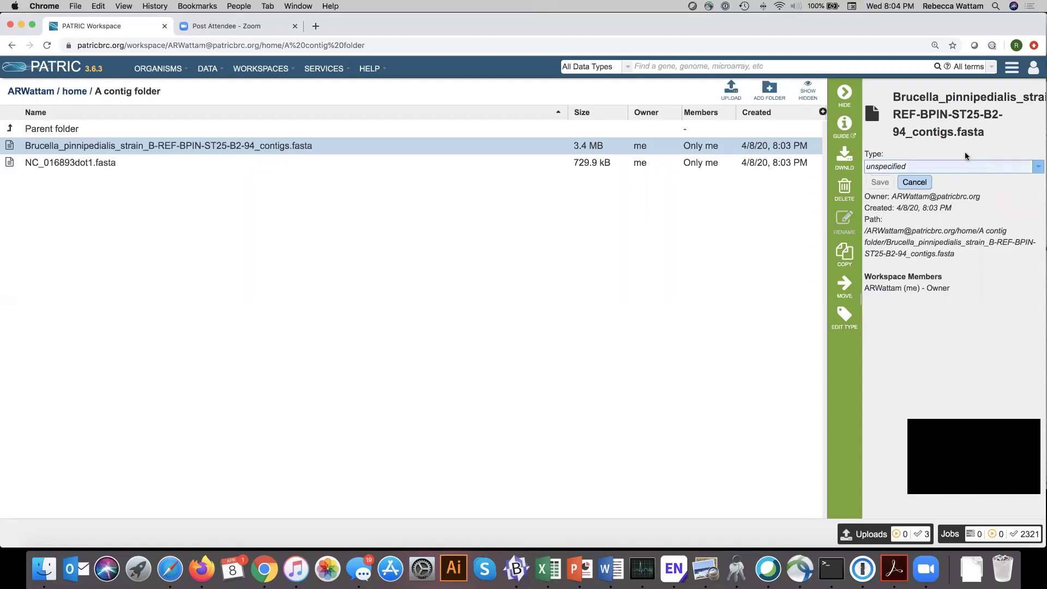
left_click(1038, 171)
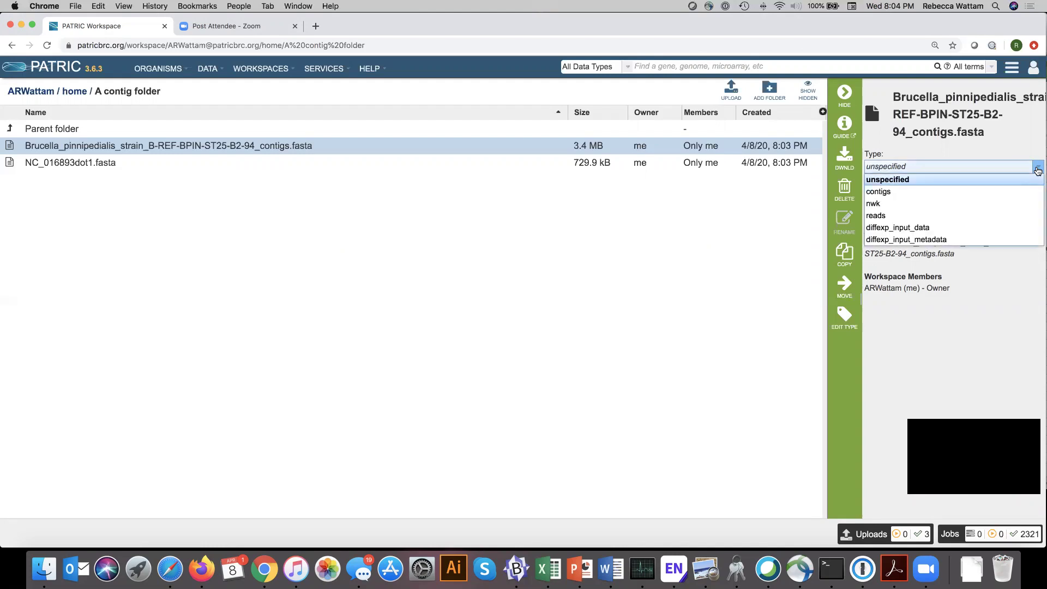
left_click(891, 192)
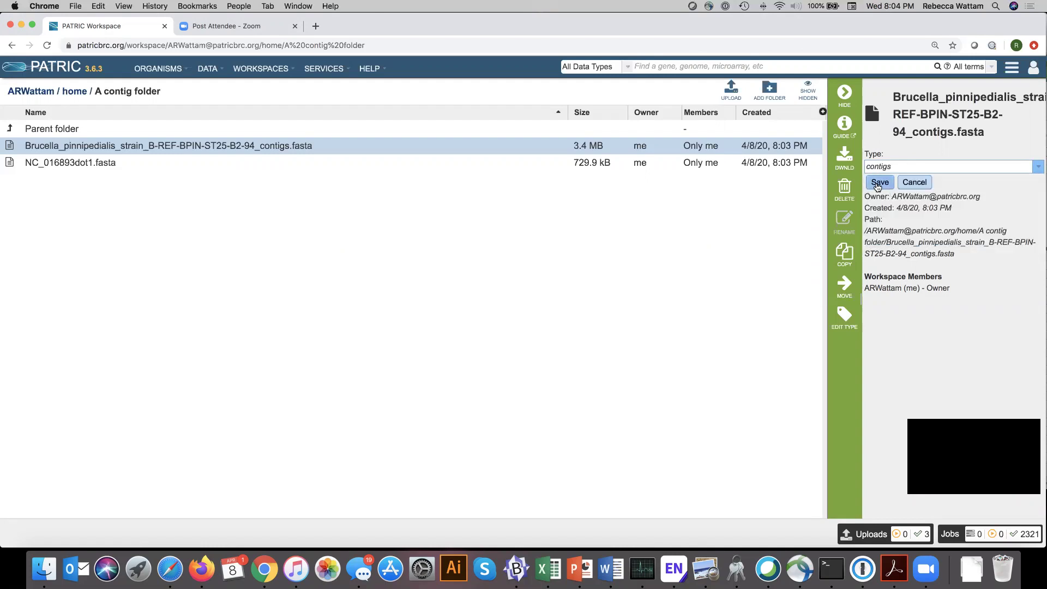
left_click(879, 183)
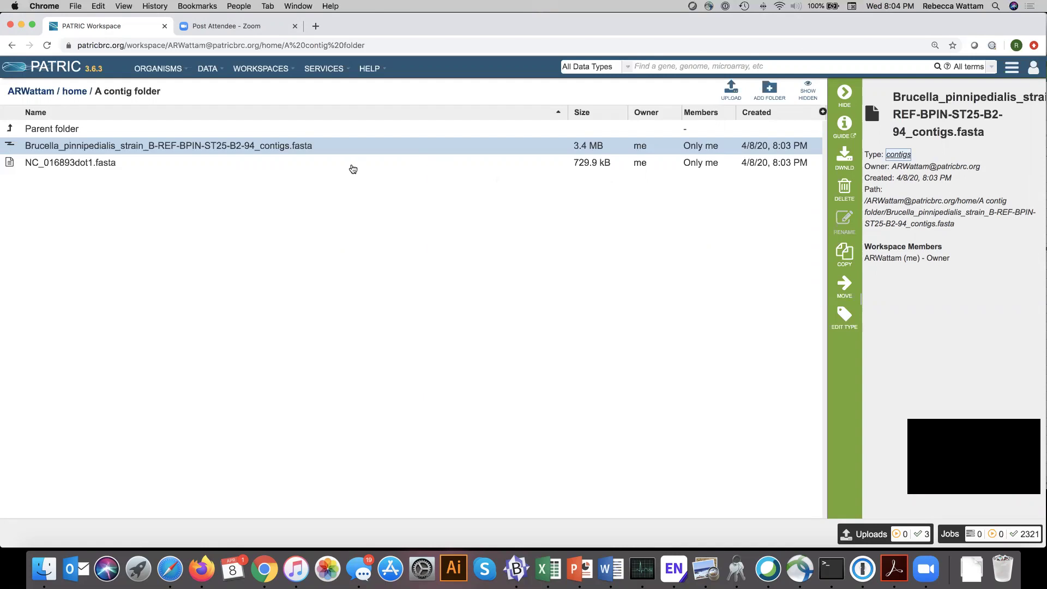
Step: Change the type of NC_016893dot1.fasta in "A contig folder" to contigs and save it
left_click(163, 170)
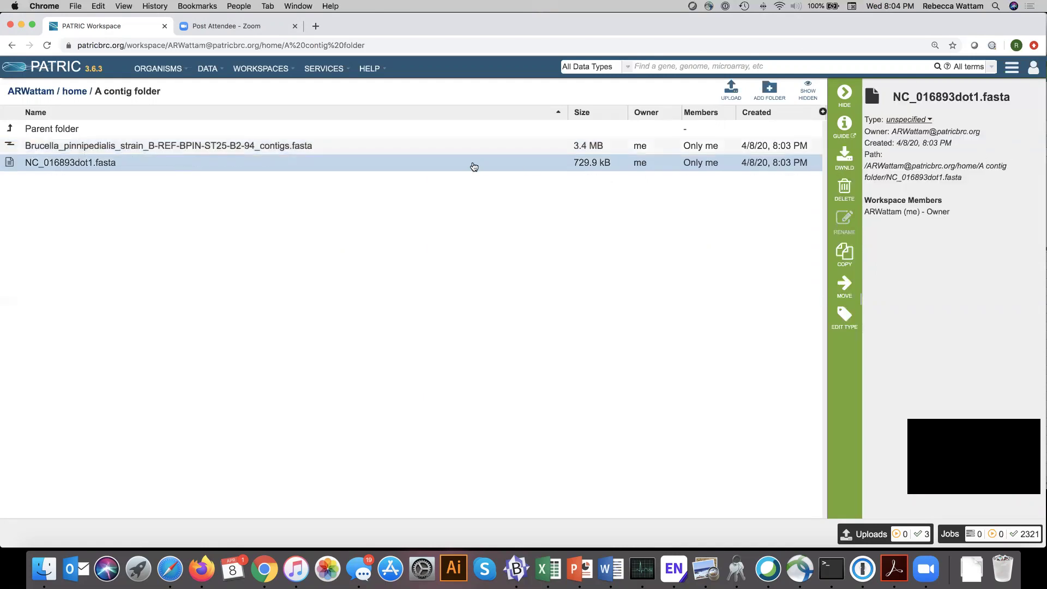
left_click(931, 120)
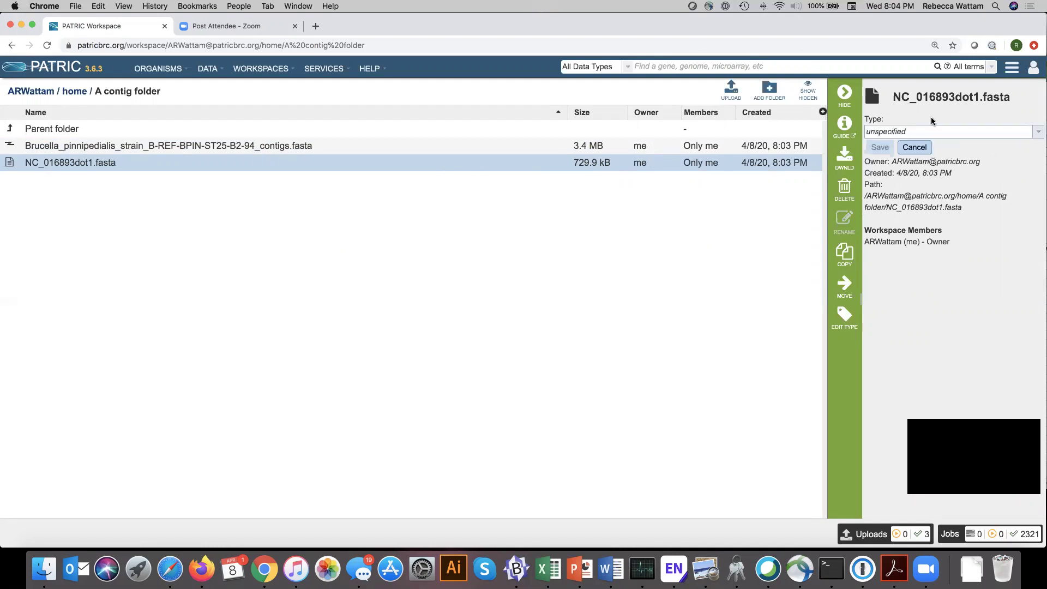
left_click(1037, 134)
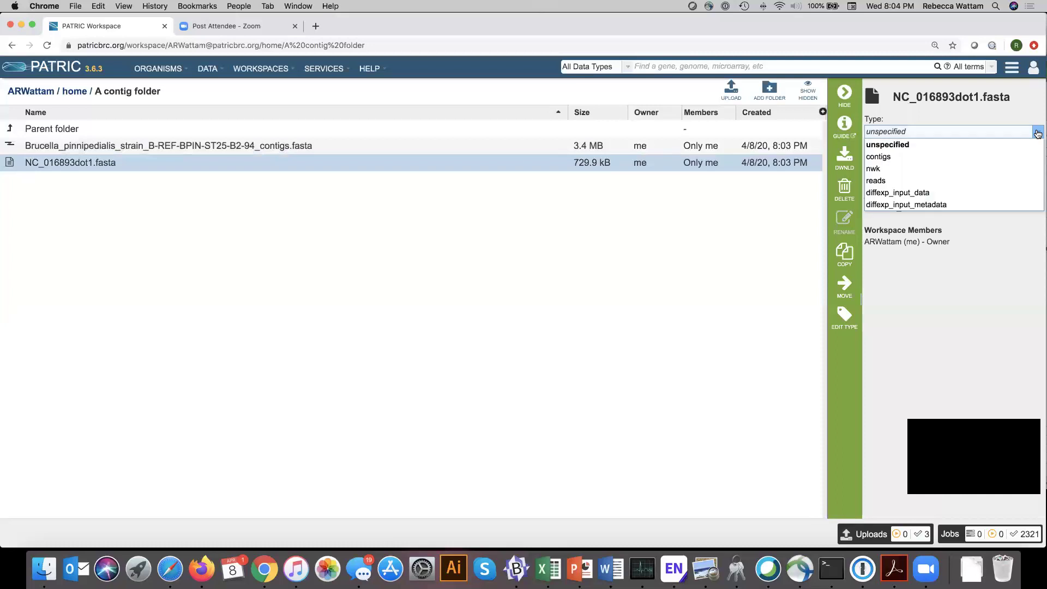
left_click(898, 159)
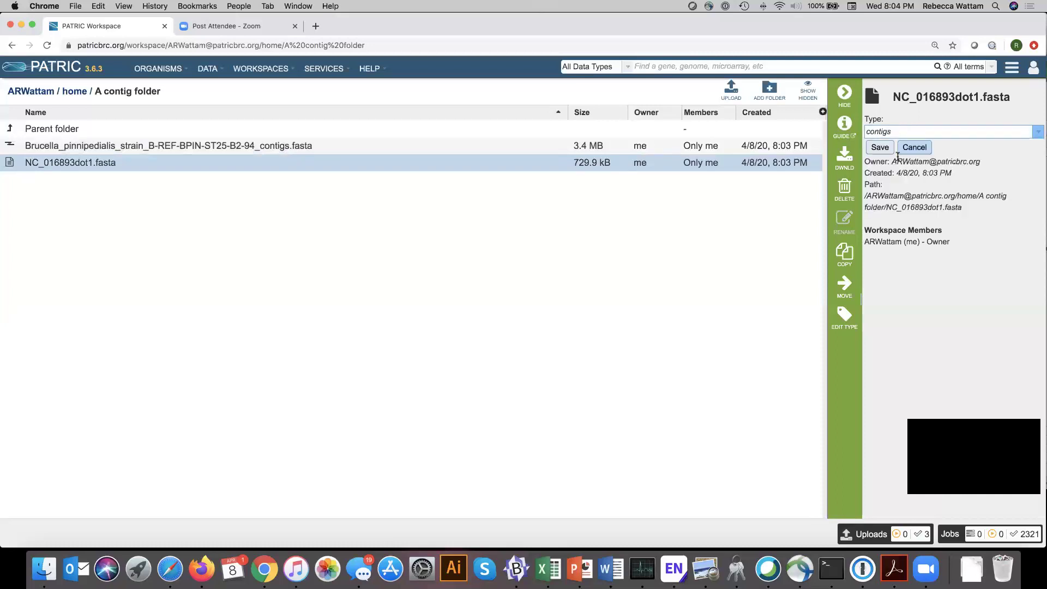
left_click(882, 149)
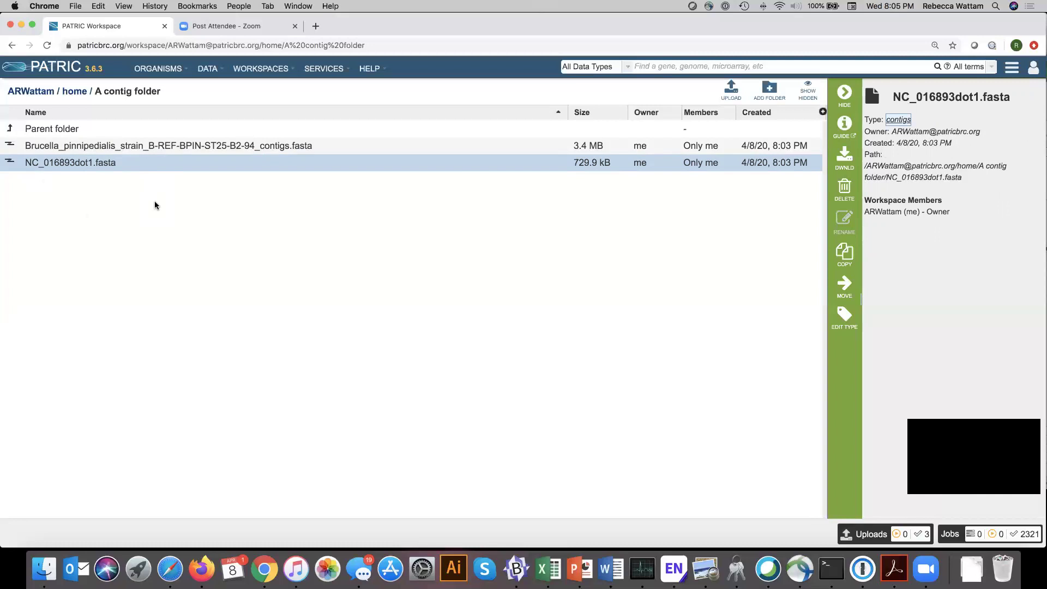
Step: Open the Genome Annotation service and start a file upload to the home workspace from its contigs file chooser
left_click(339, 72)
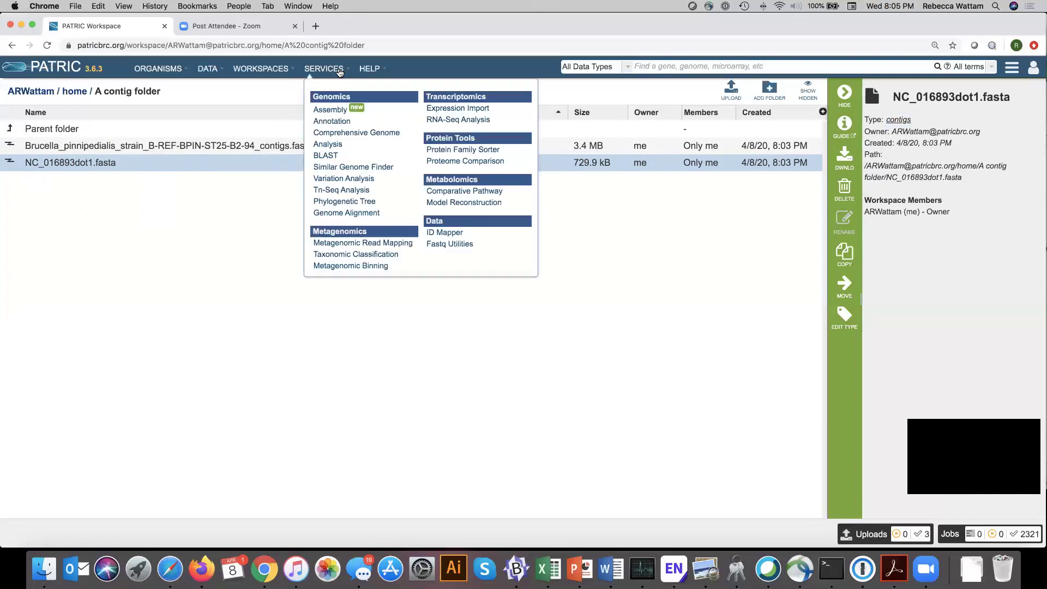
left_click(333, 121)
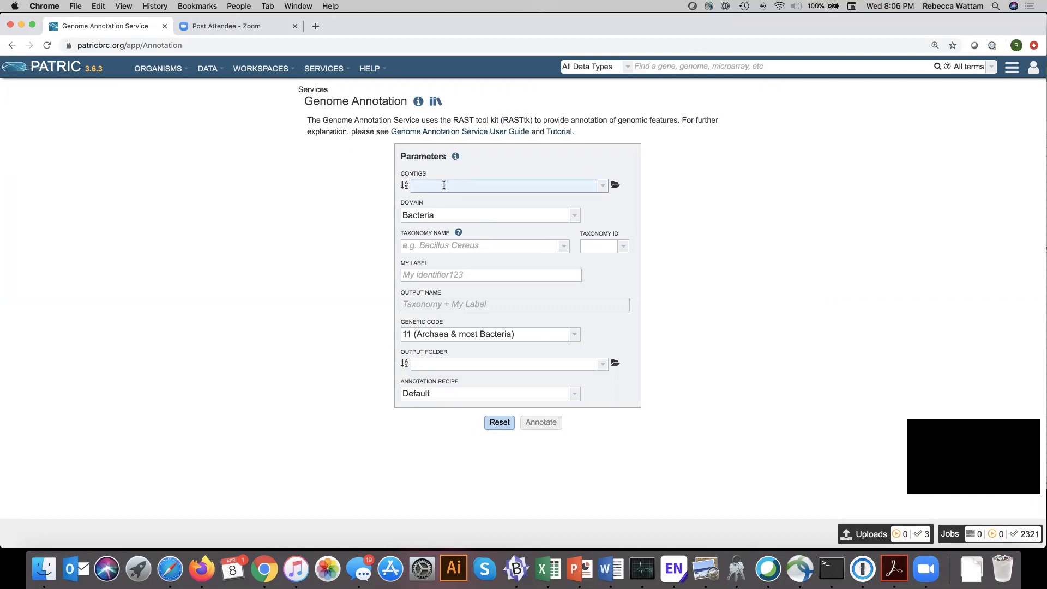
left_click(616, 187)
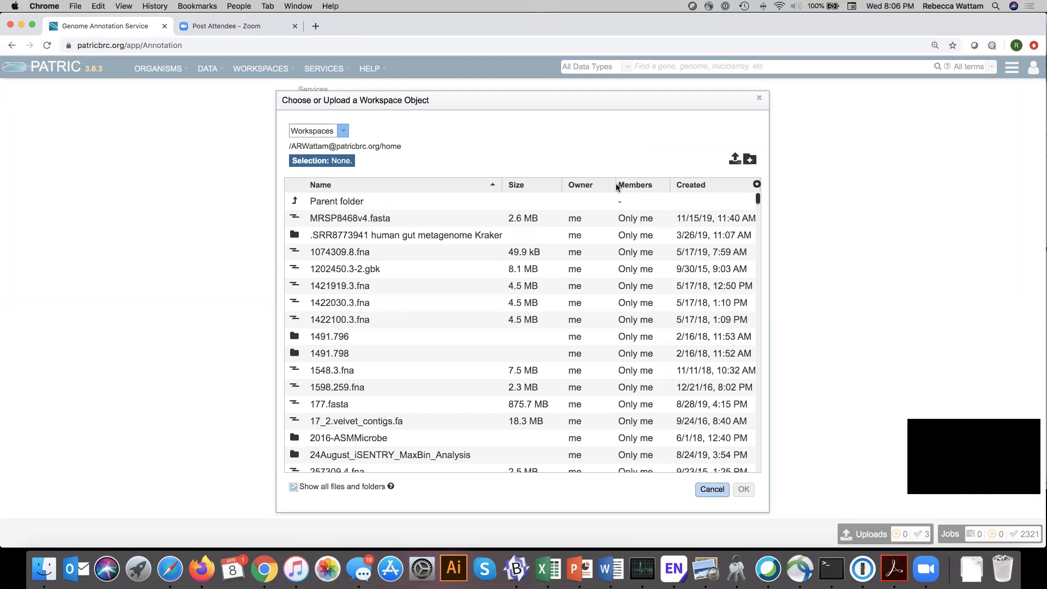
left_click(735, 160)
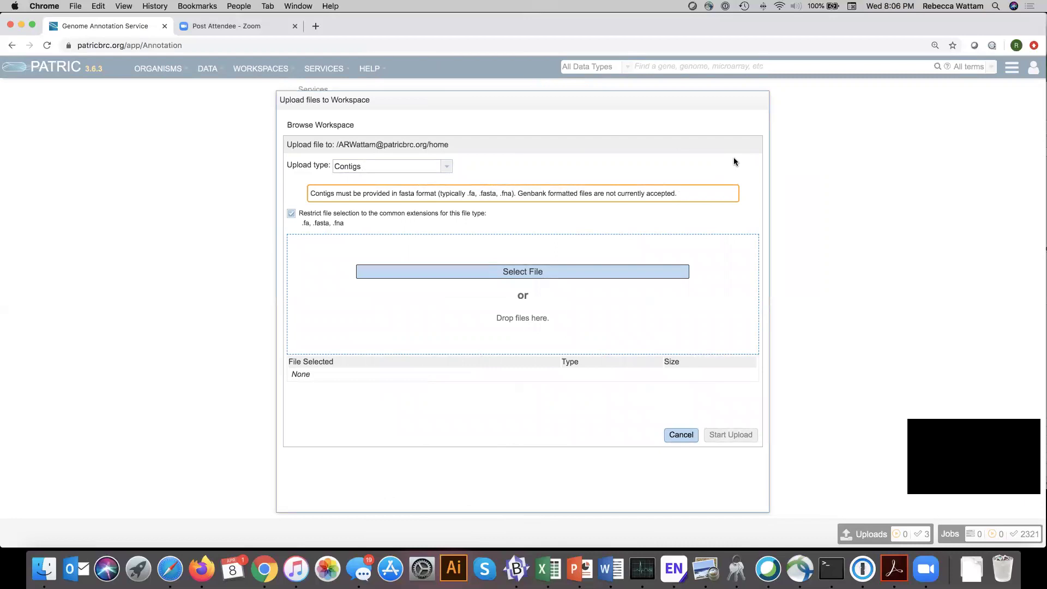
Step: Upload NC_016893dot1.fasta from Downloads as Contigs to the home workspace, overwriting the existing file
left_click(535, 276)
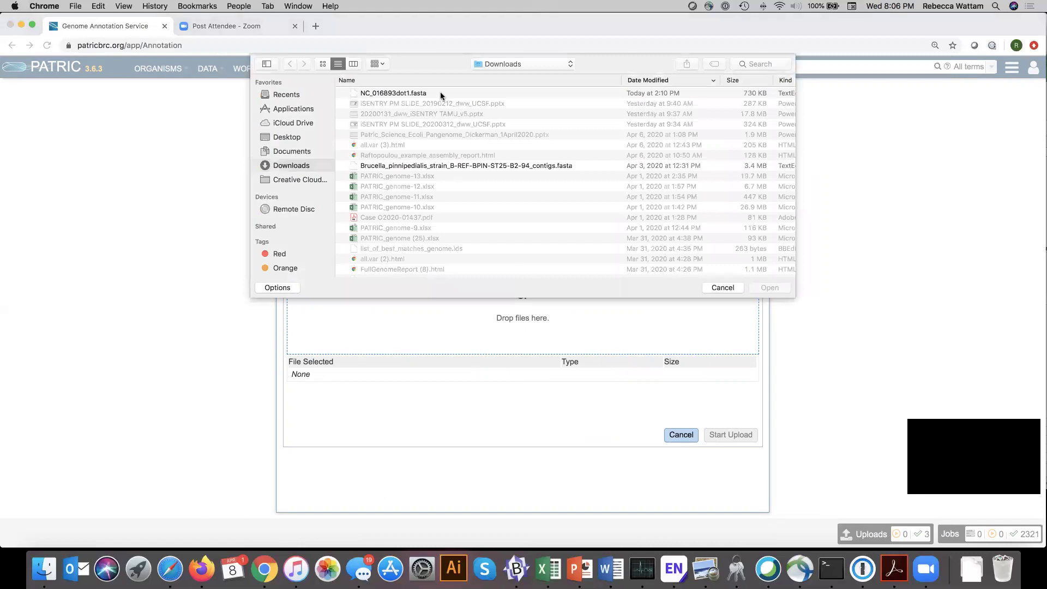
left_click(441, 94)
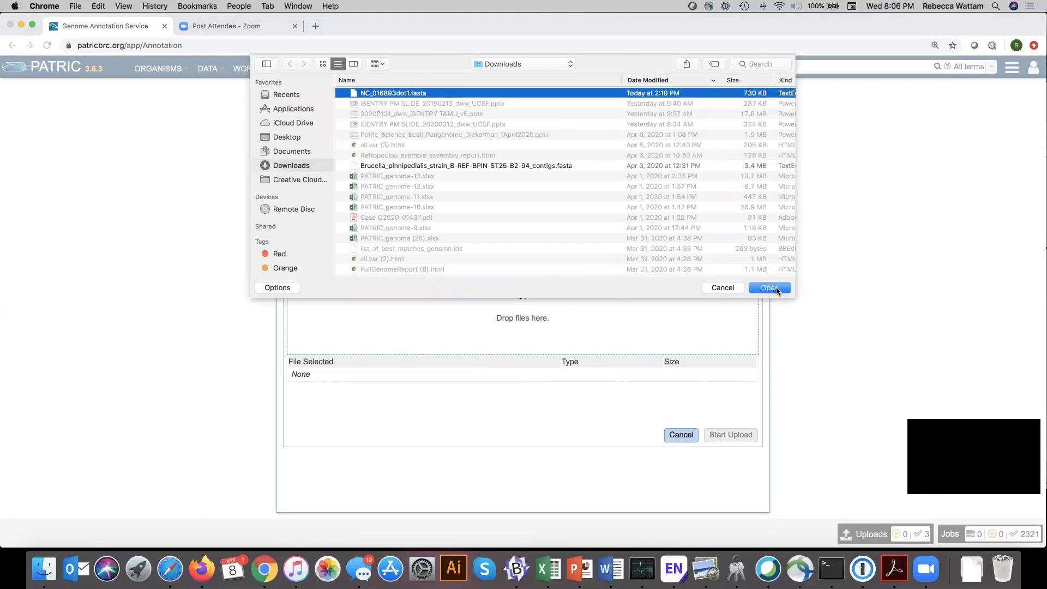
left_click(777, 290)
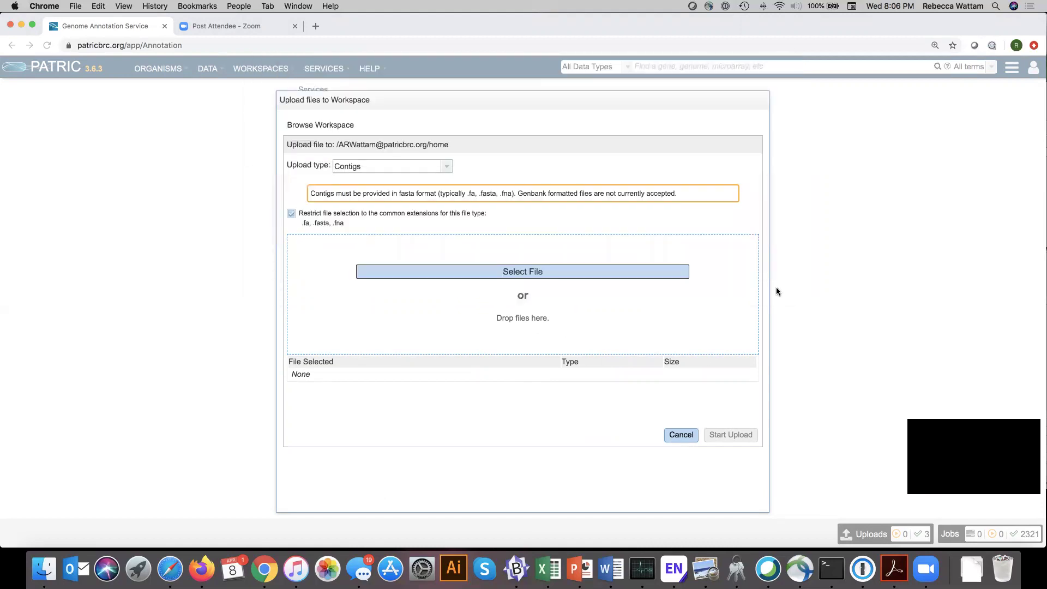
left_click(727, 435)
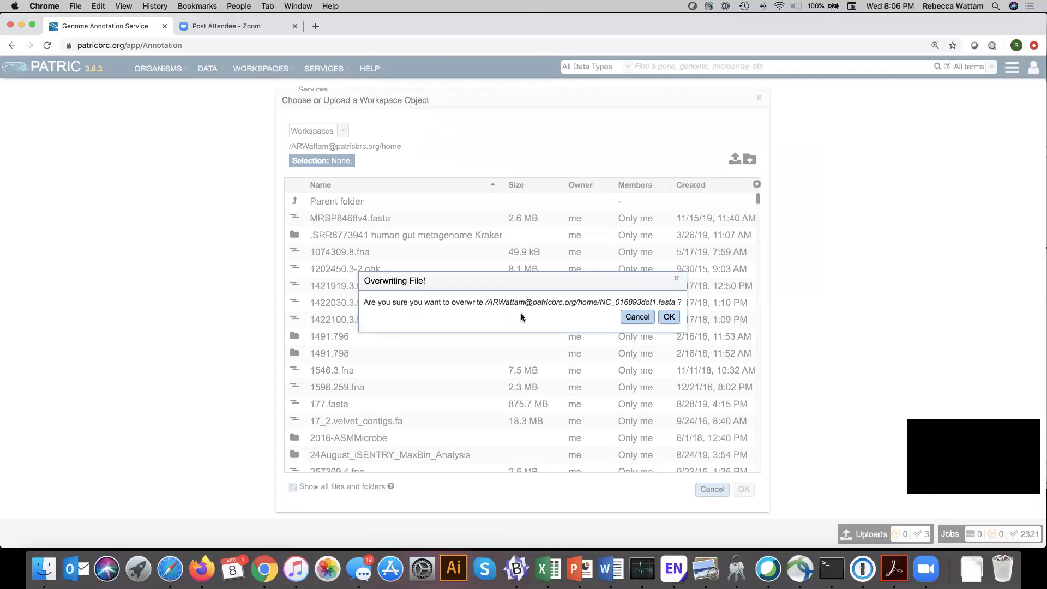
left_click(671, 319)
left_click(672, 321)
left_click(672, 319)
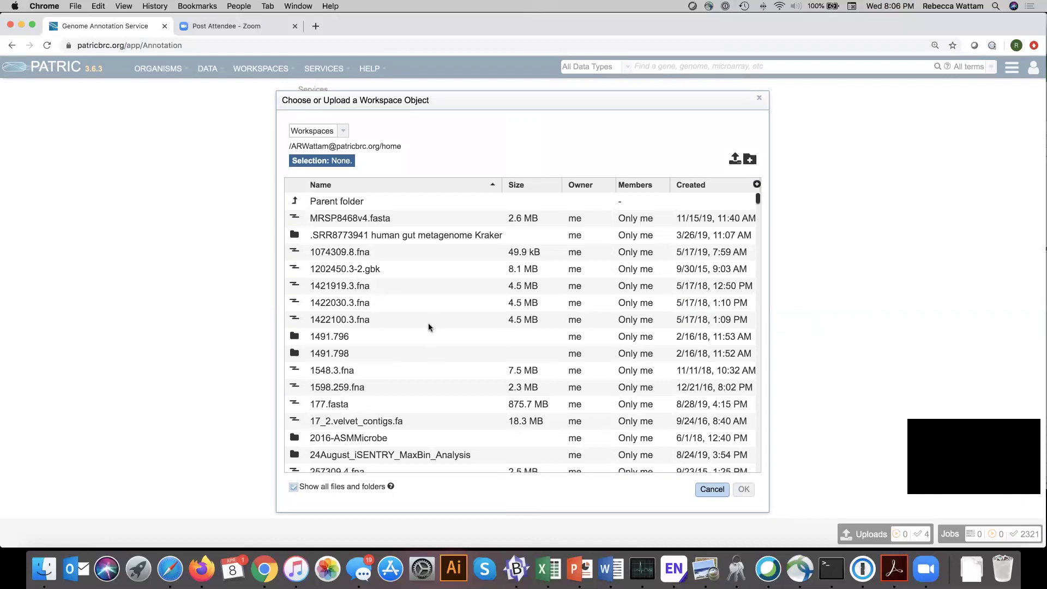
Step: Find NC_016893dot1.fasta in the home workspace listing and set it as the contigs input for the annotation
scroll(428, 327, "down", 15)
scroll(429, 327, "down", 20)
scroll(429, 327, "down", 20)
scroll(429, 327, "down", 20)
scroll(429, 327, "down", 5)
scroll(442, 328, "up", 2)
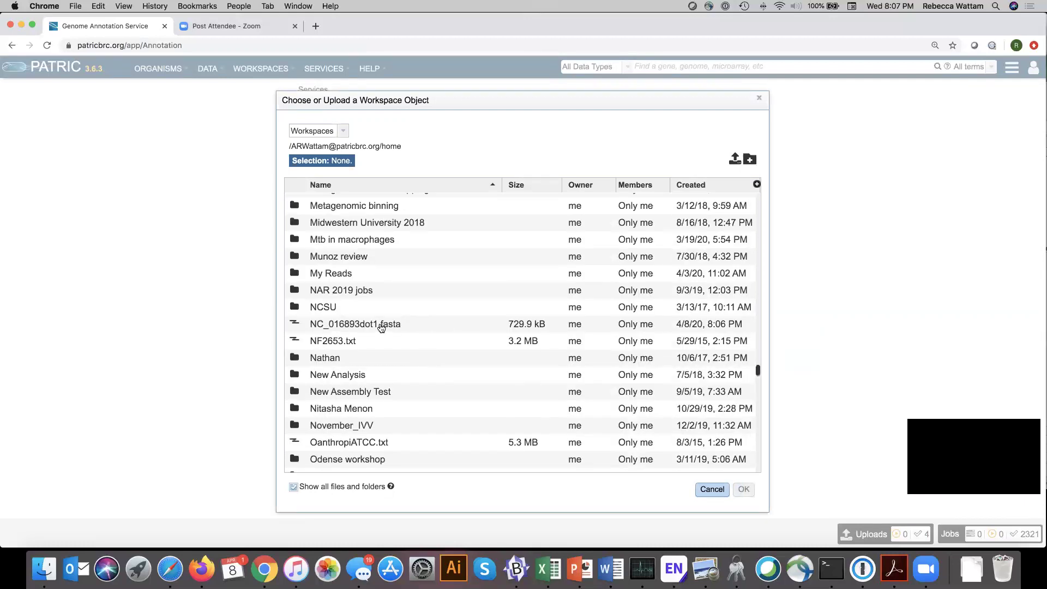
left_click(343, 326)
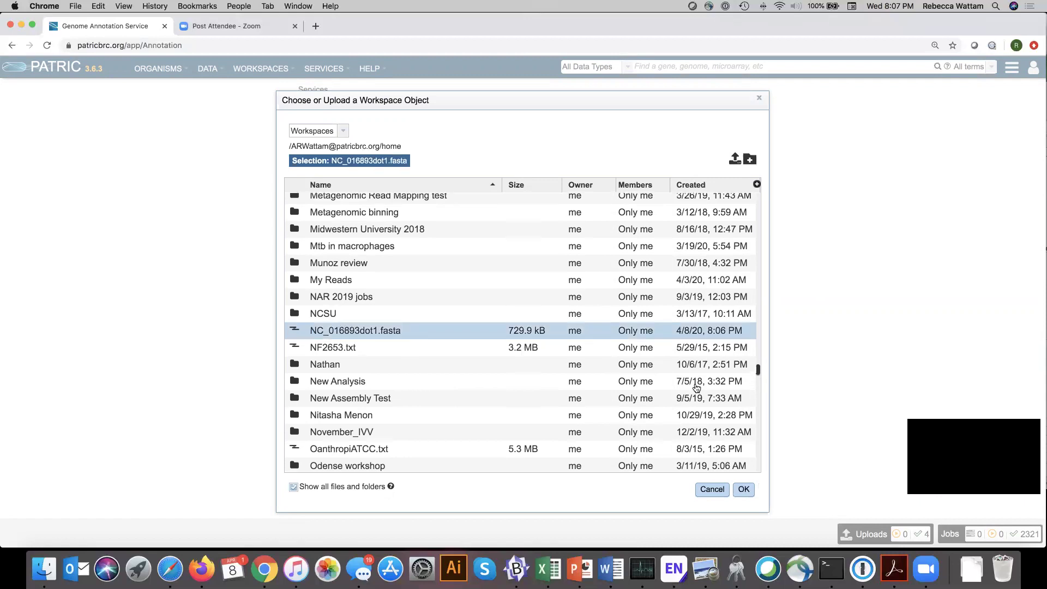
left_click(745, 490)
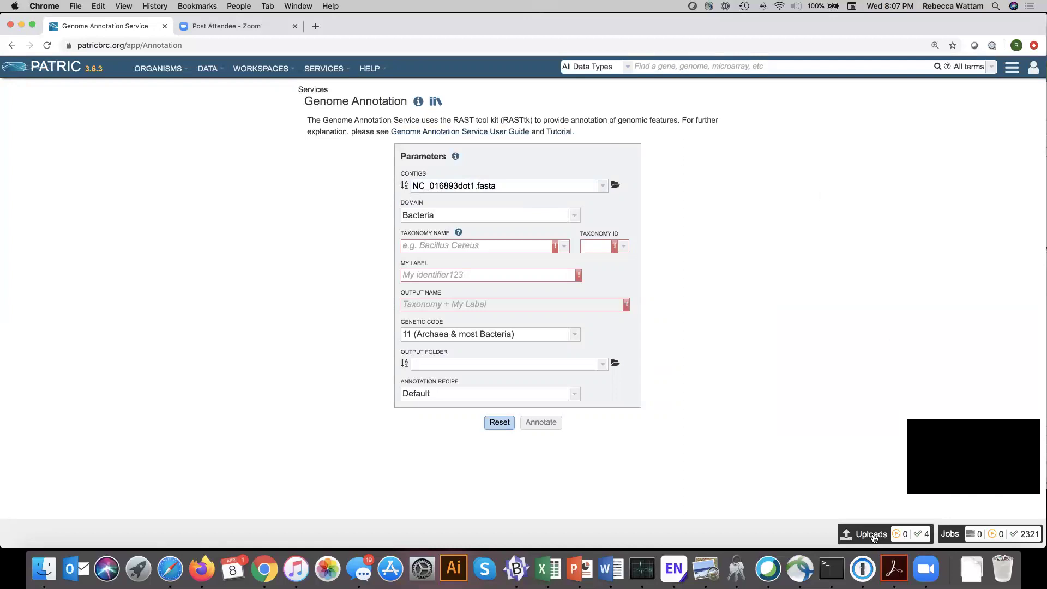
left_click(253, 68)
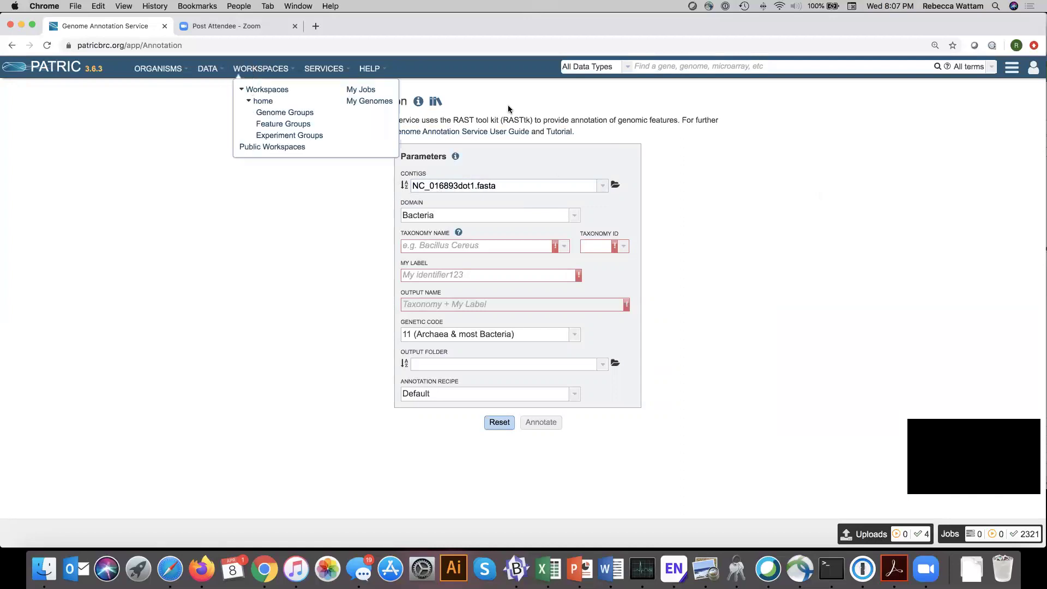
left_click(645, 208)
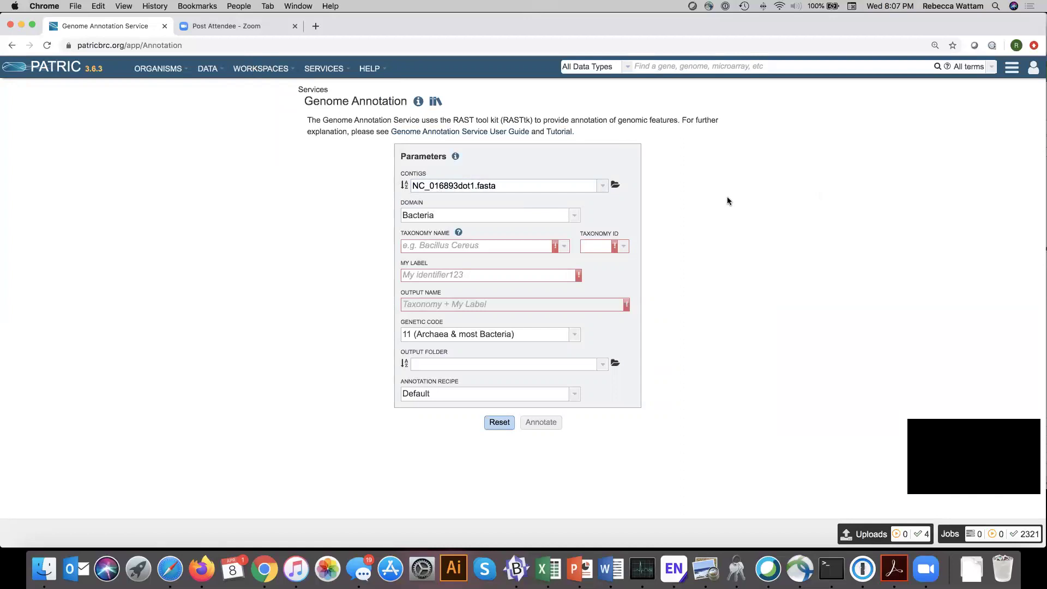